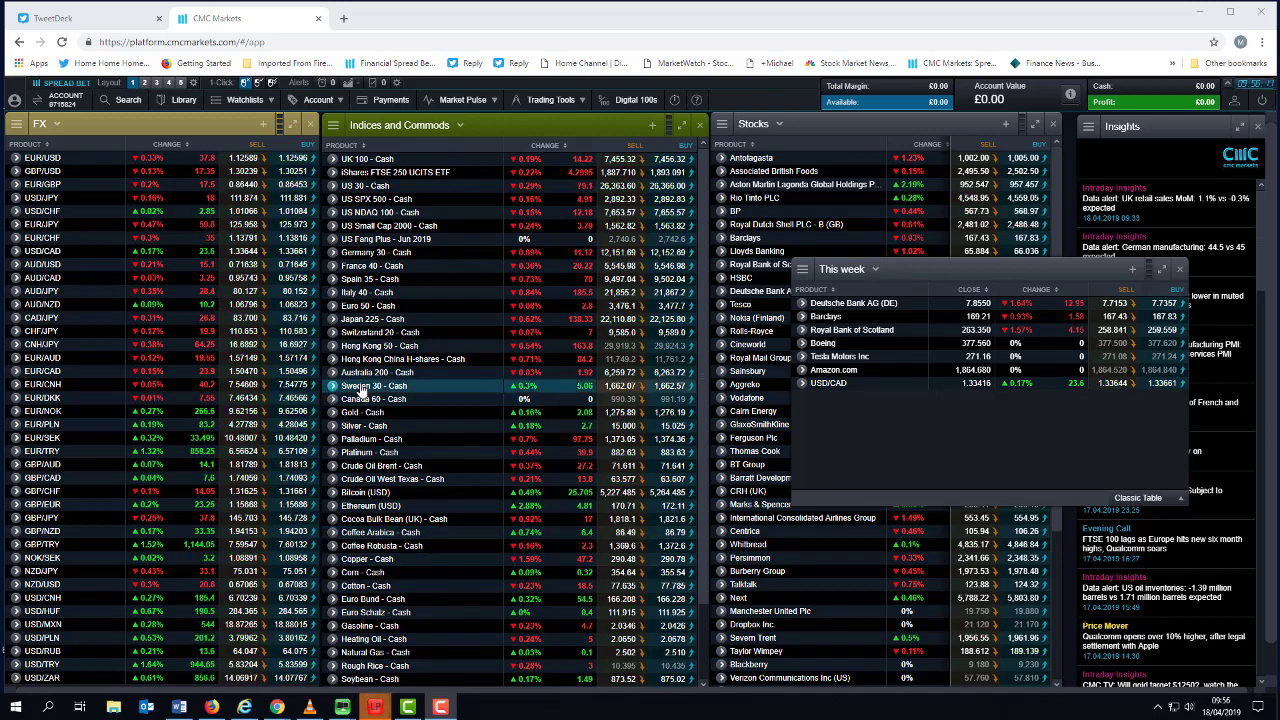
Step: Open the Germany 30 - Cash chart from the Indices and Commods watchlist, move it over the FX list and enlarge its window
click(360, 254)
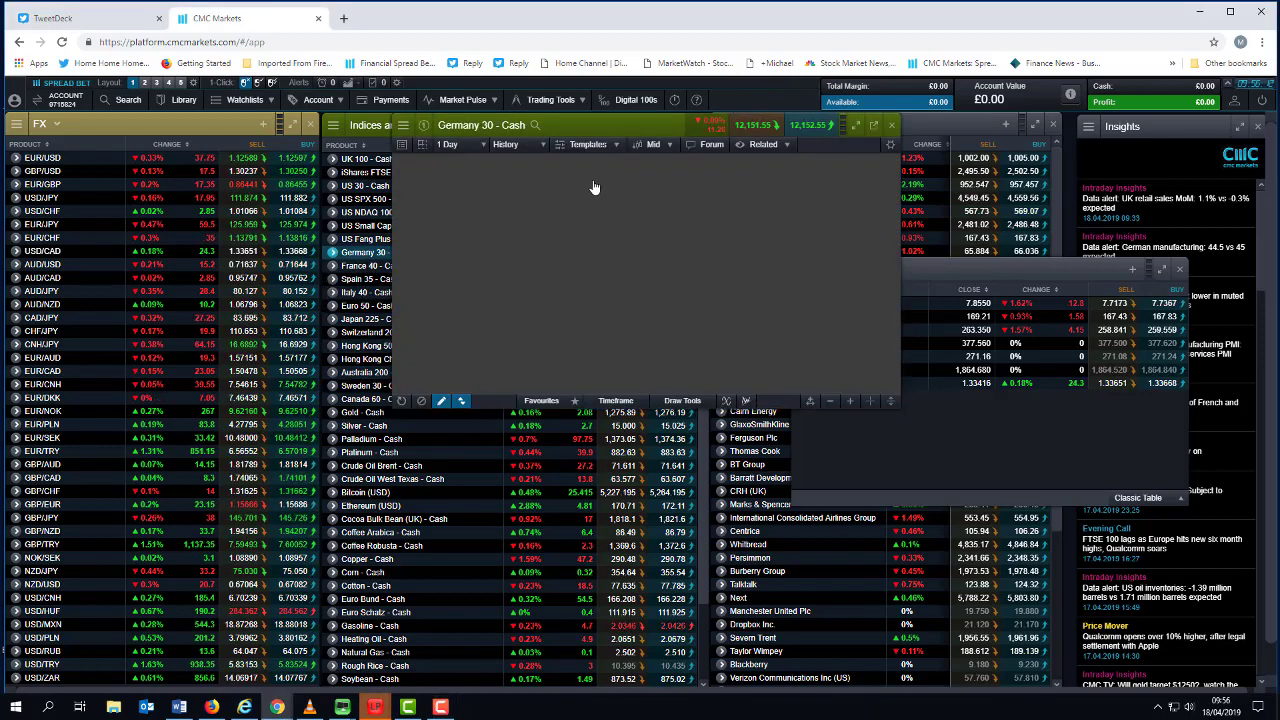
drag(618, 135, 336, 225)
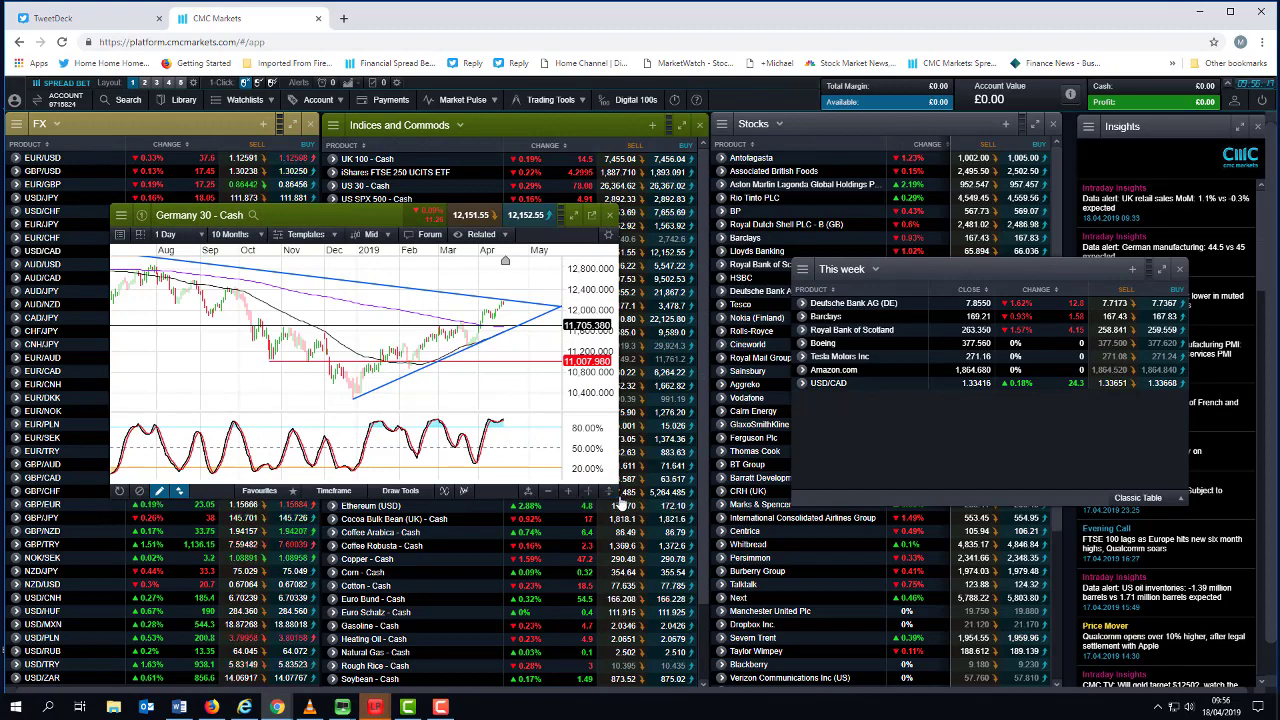
click(592, 215)
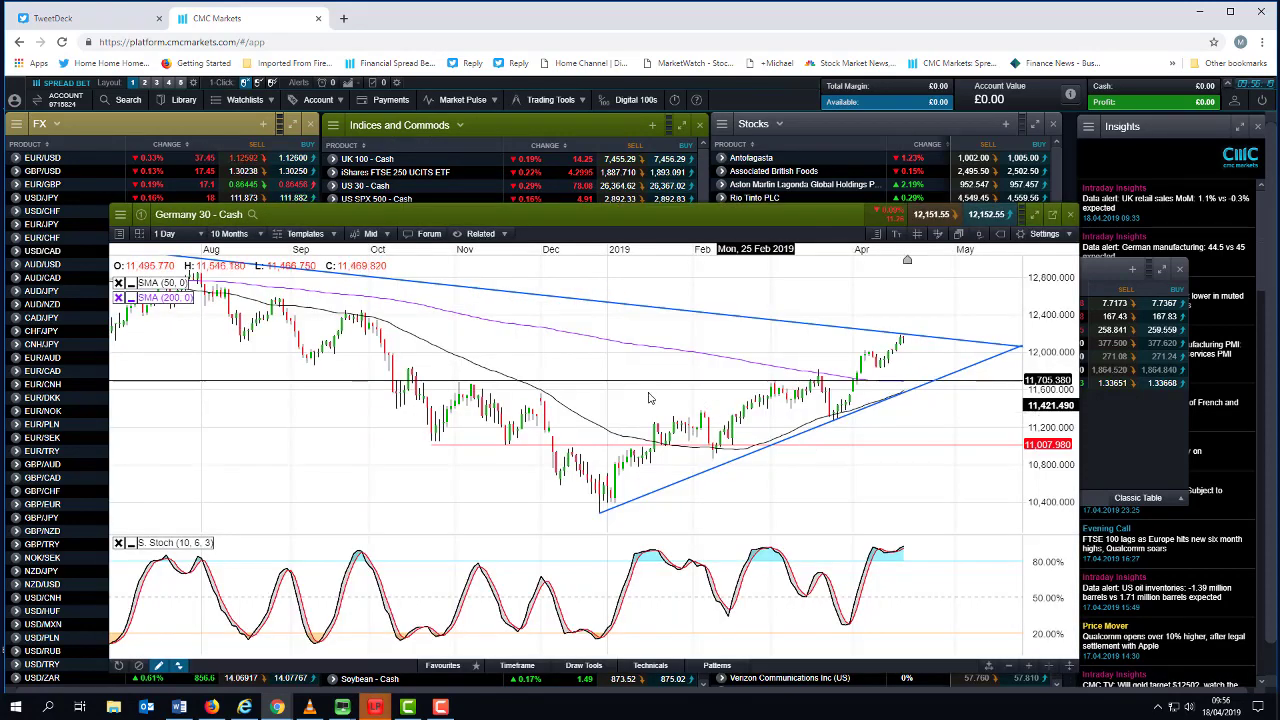
Step: Examine the Germany 30 daily chart's trendlines and moving averages over ranges from five months to two years, and close the chart
scroll(635, 399, down, 3)
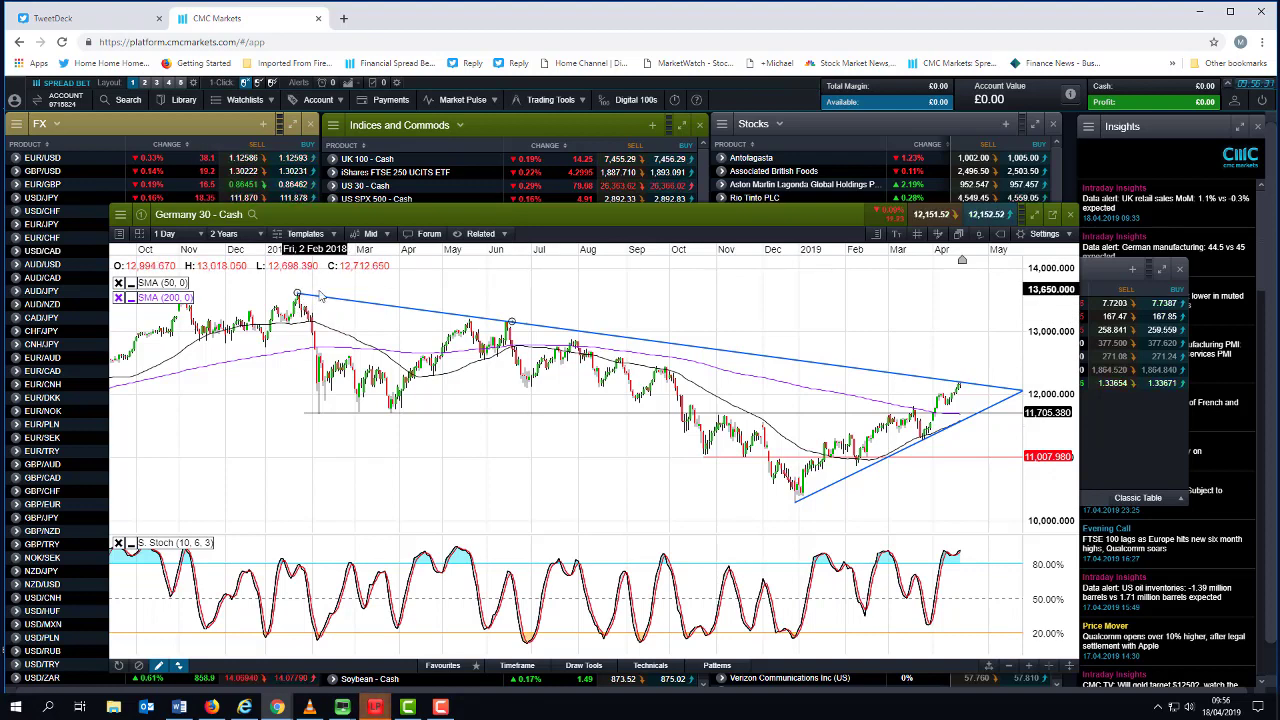
scroll(943, 411, up, 5)
scroll(880, 396, up, 3)
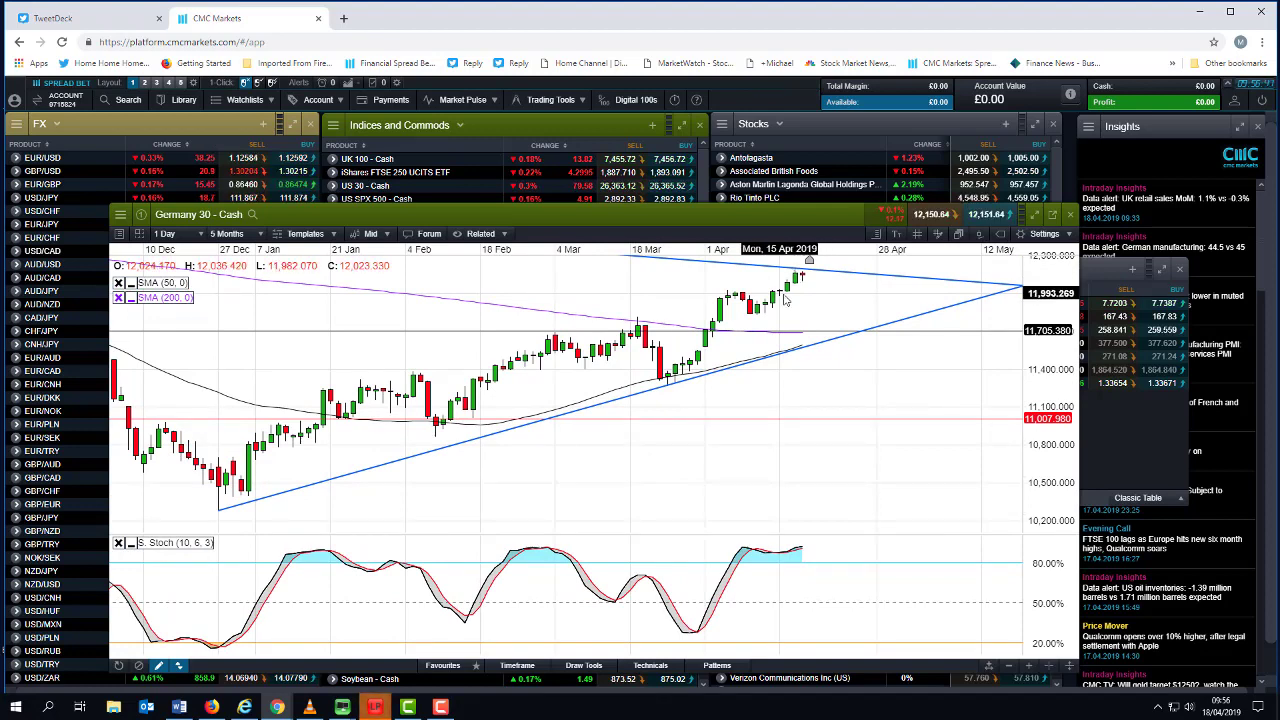
scroll(815, 281, down, 6)
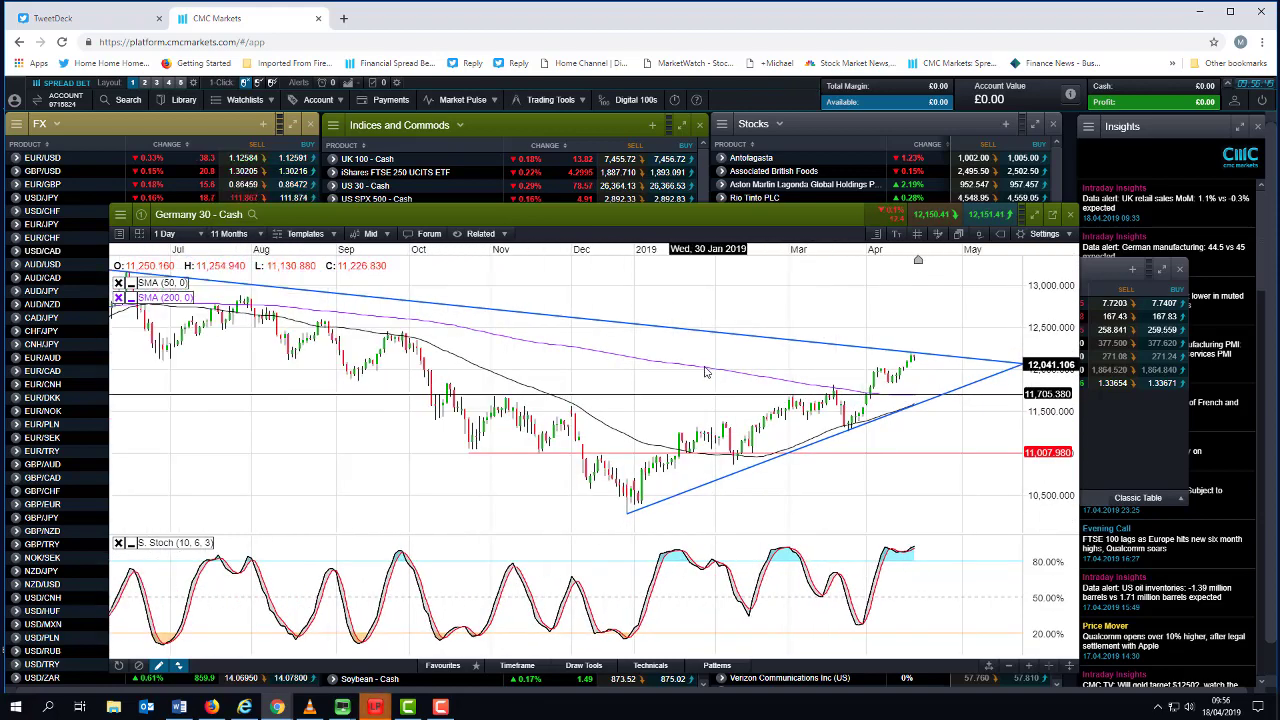
scroll(786, 366, down, 2)
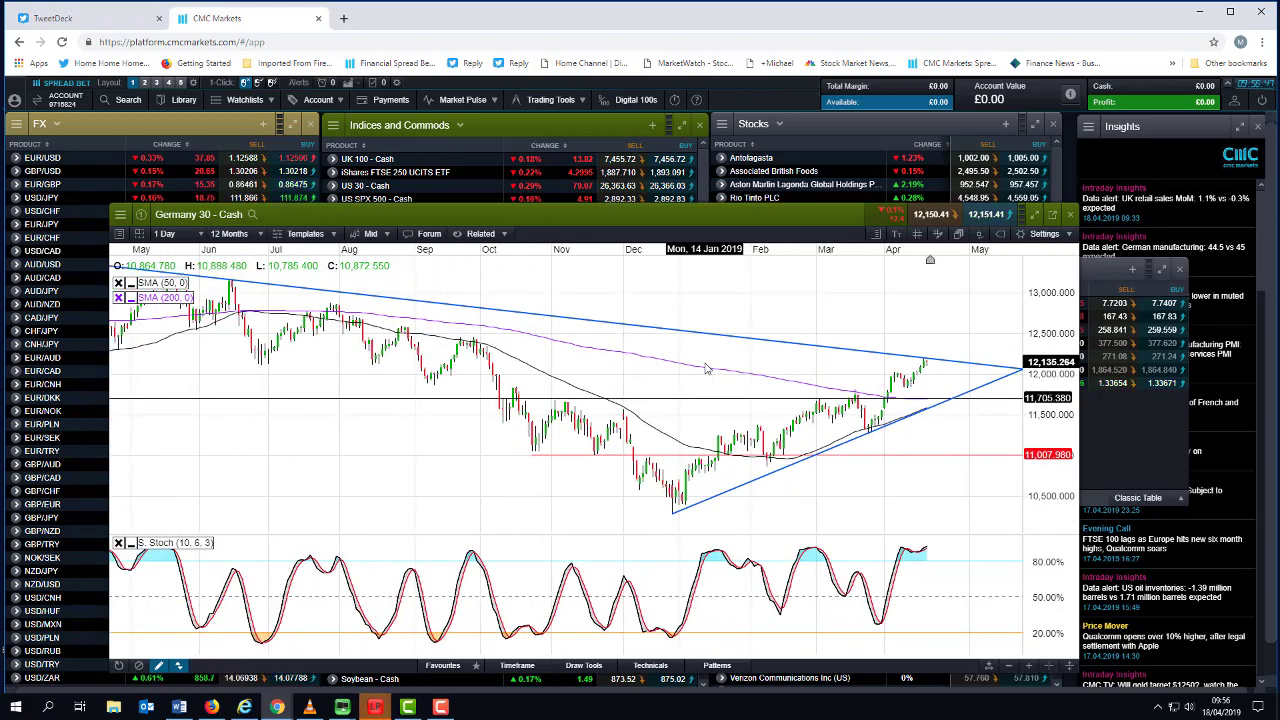
scroll(705, 368, down, 1)
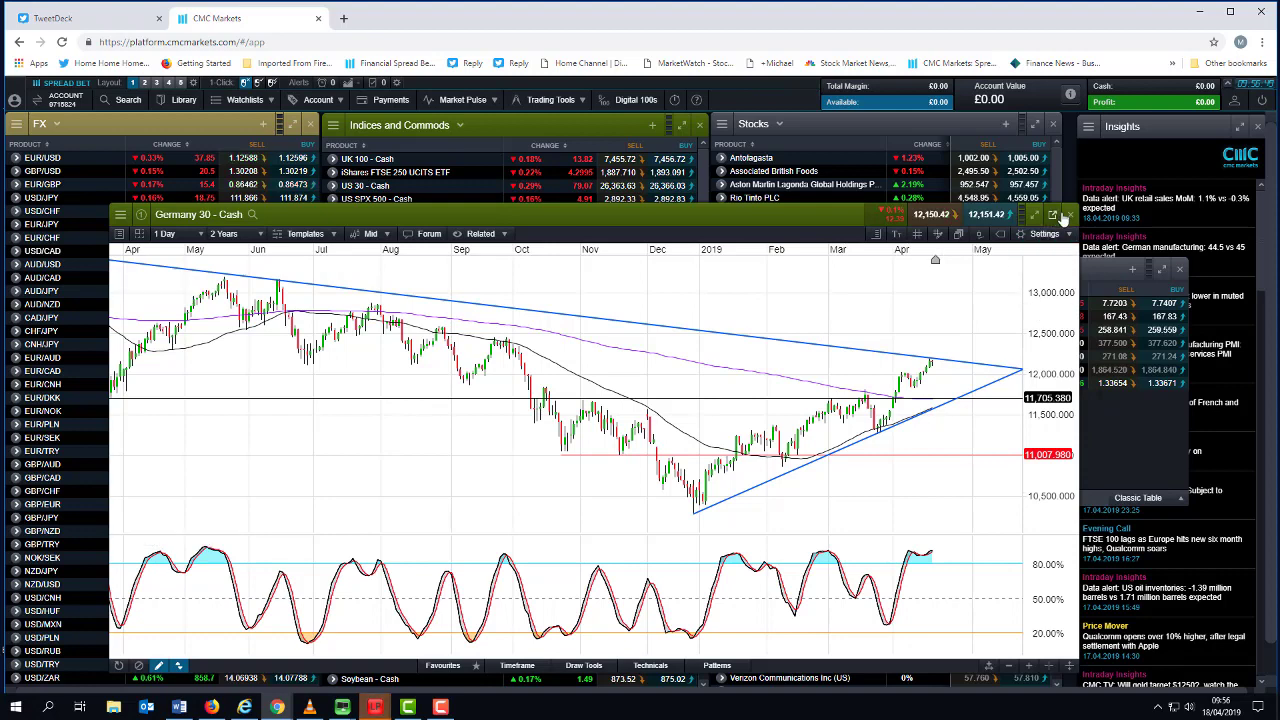
click(1070, 216)
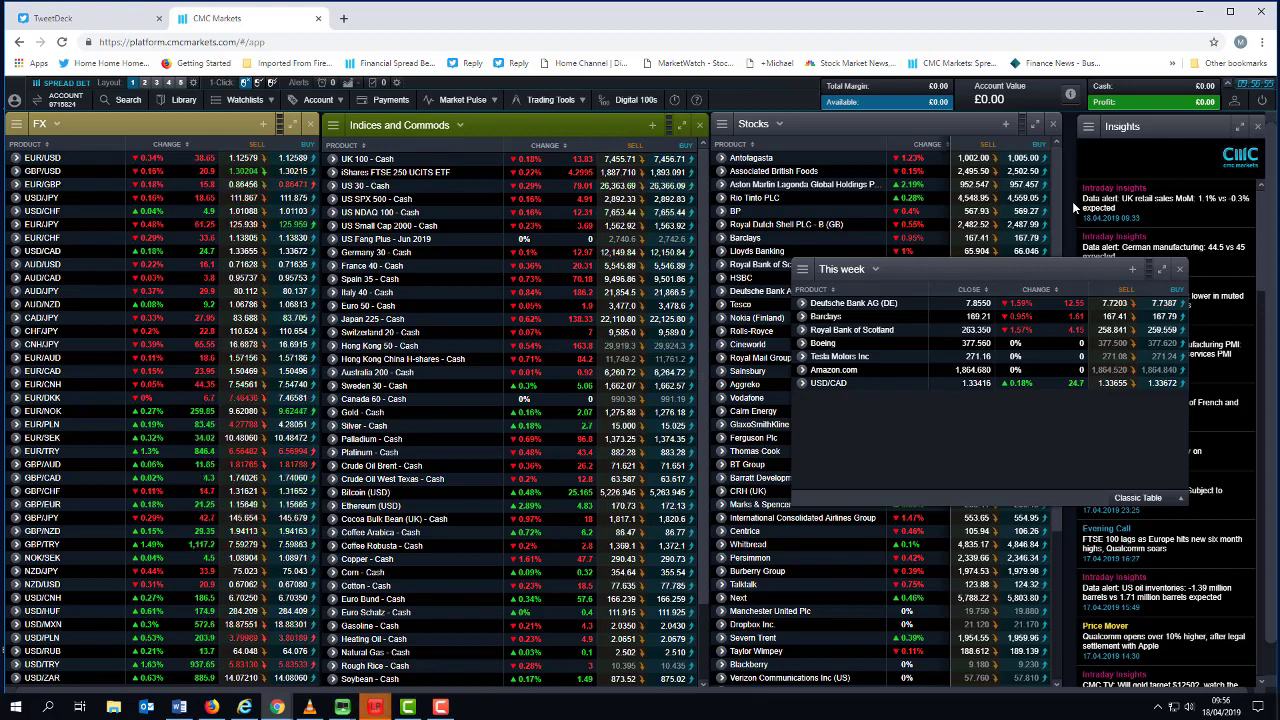
Step: Open the US SPX 500 - Cash chart, examine the last three months of daily candles, and close it
click(368, 199)
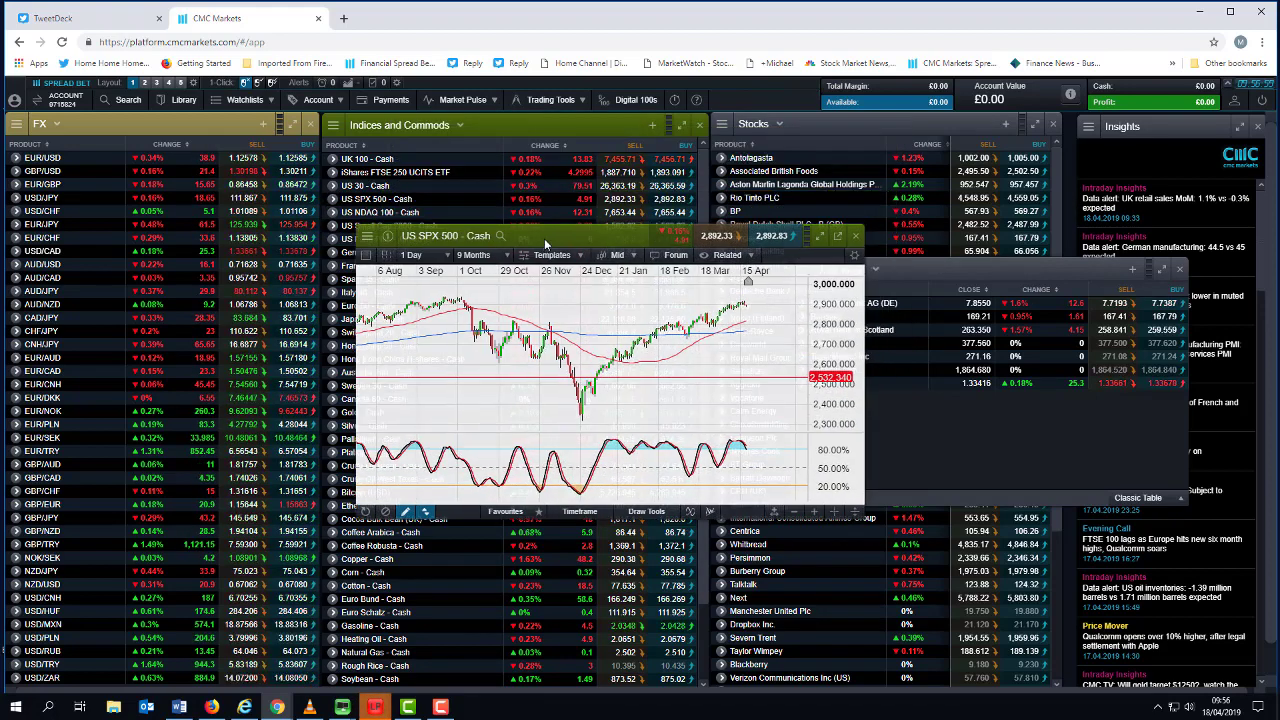
scroll(565, 397, up, 5)
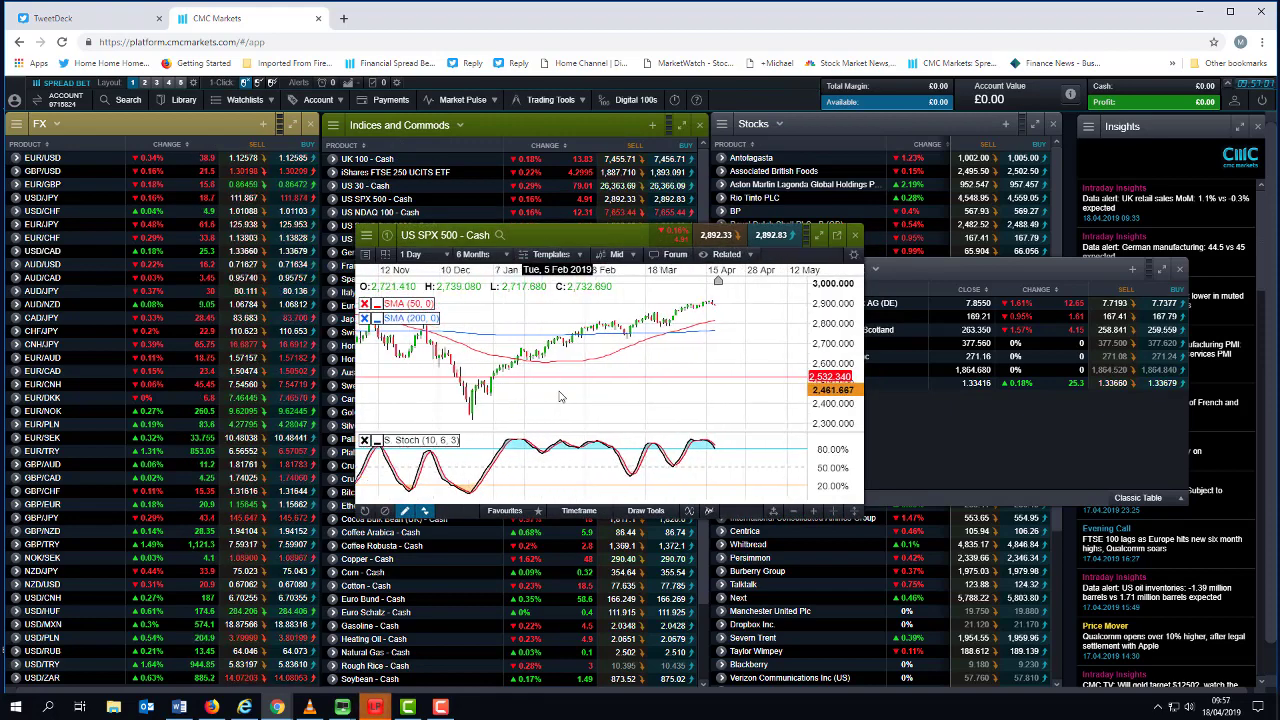
scroll(560, 397, up, 4)
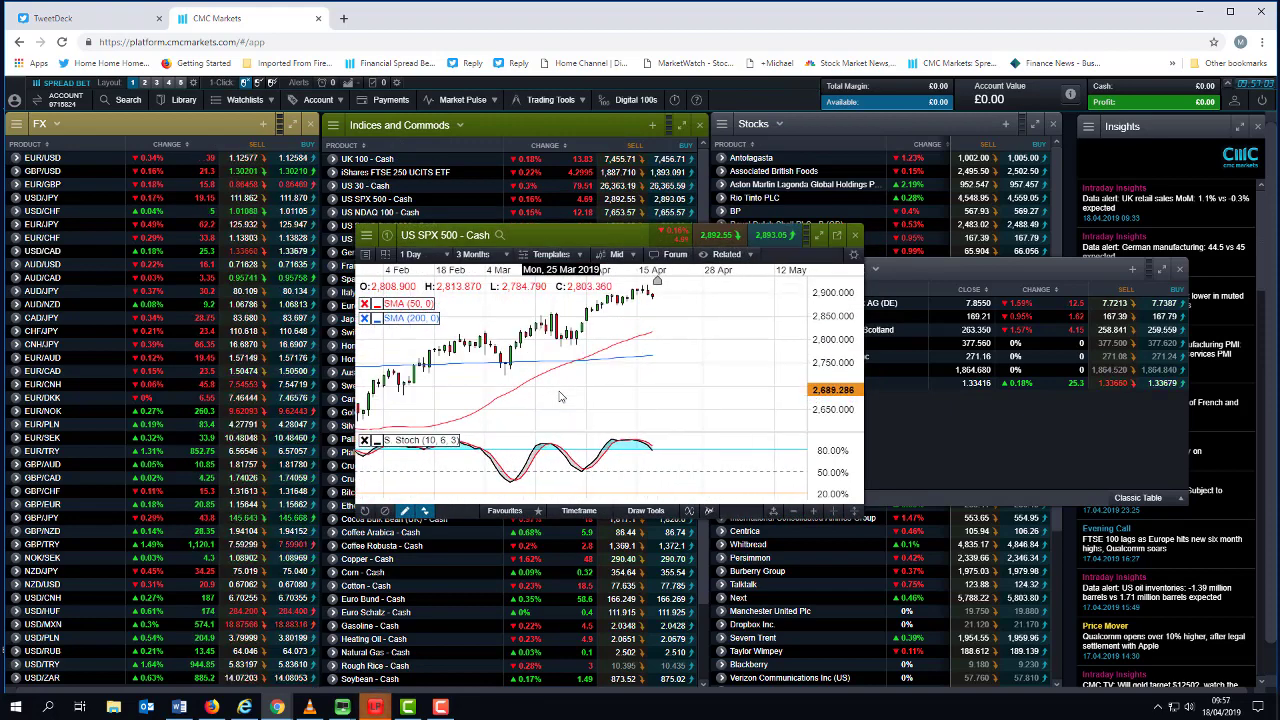
click(855, 236)
Step: Move the This week watchlist over the Indices and Commods list, and open and enlarge the USD/CAD chart from it
drag(931, 269, 596, 289)
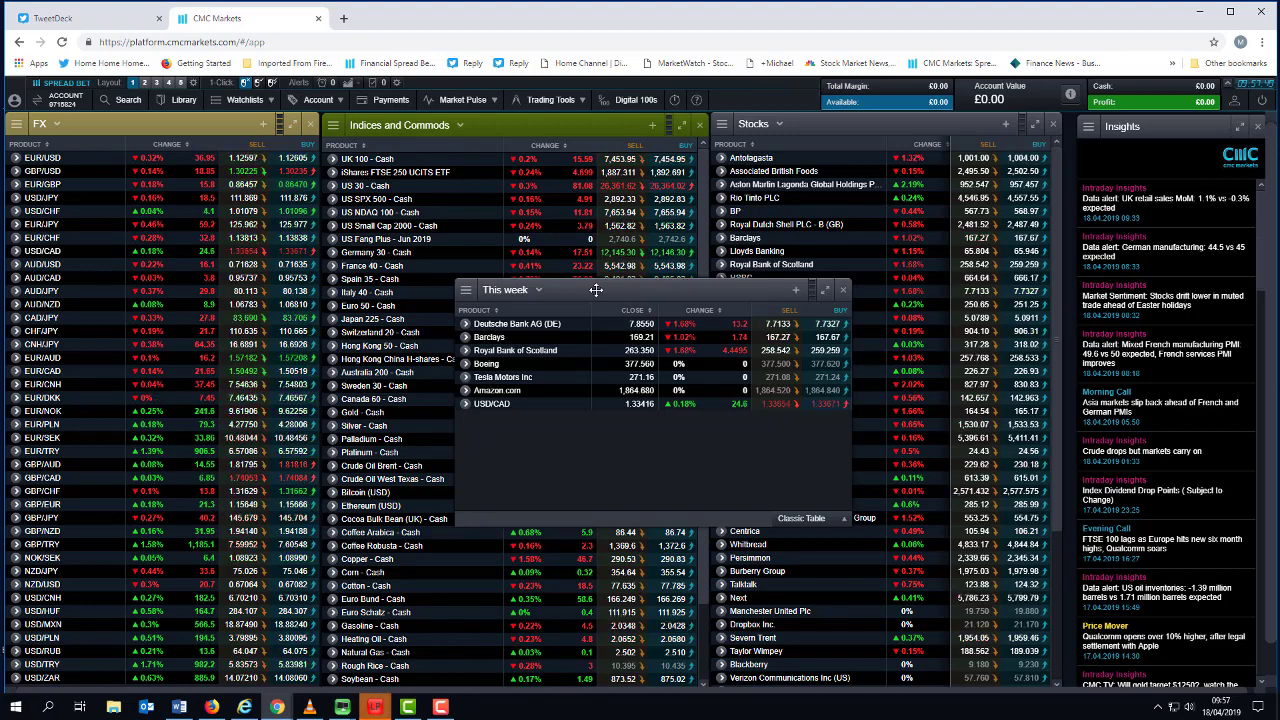
double_click(503, 405)
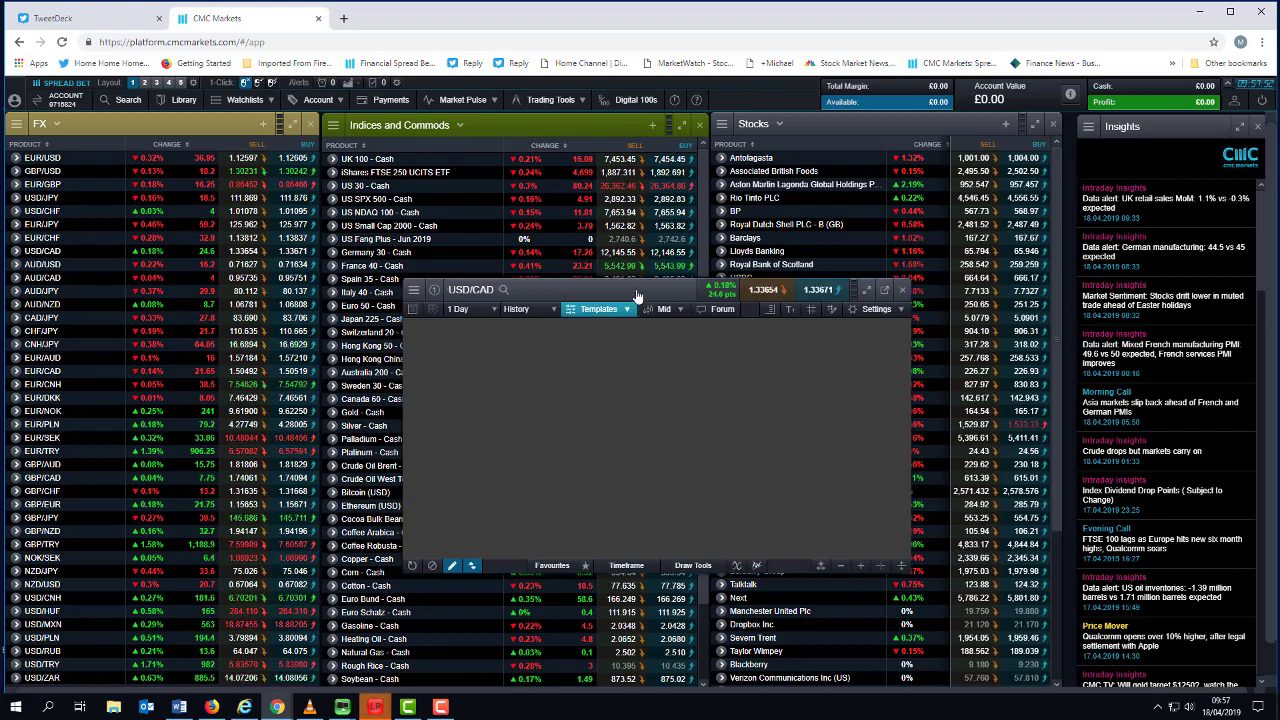
drag(637, 296, 450, 241)
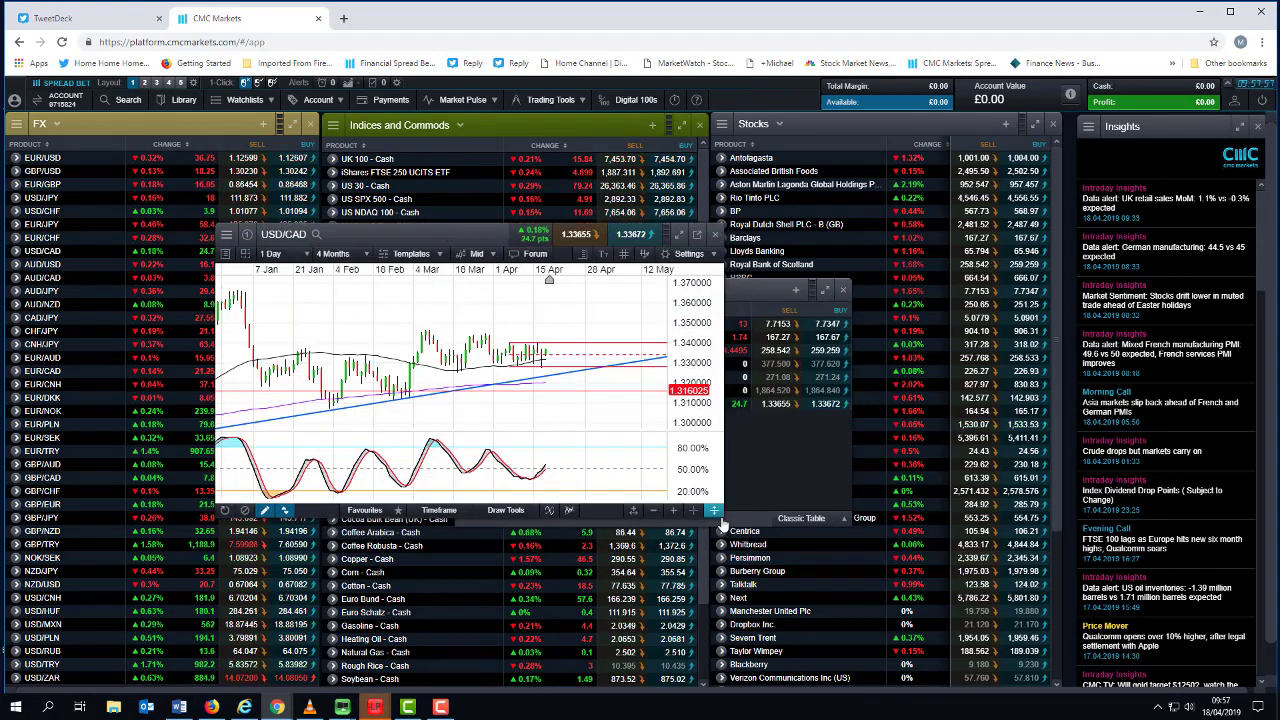
drag(727, 515, 923, 613)
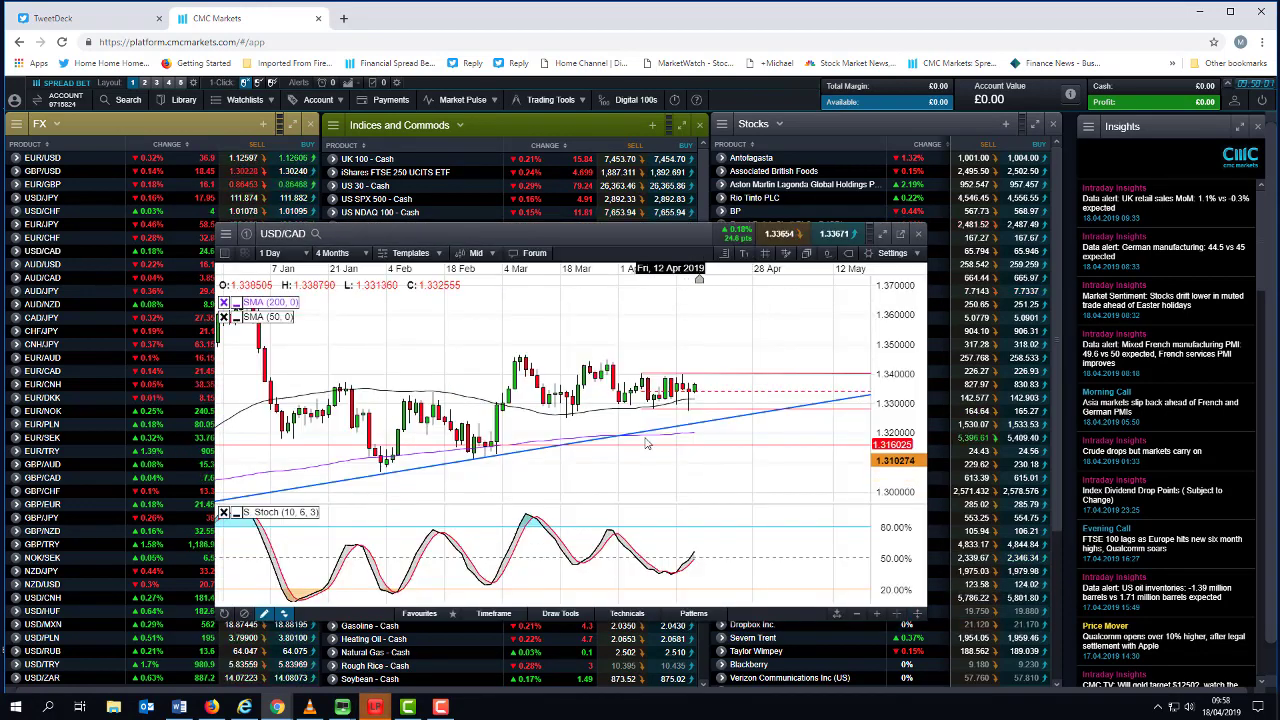
Step: Switch the USD/CAD chart to the 4 hours interval, examine the past two months, and close the chart
scroll(521, 420, down, 1)
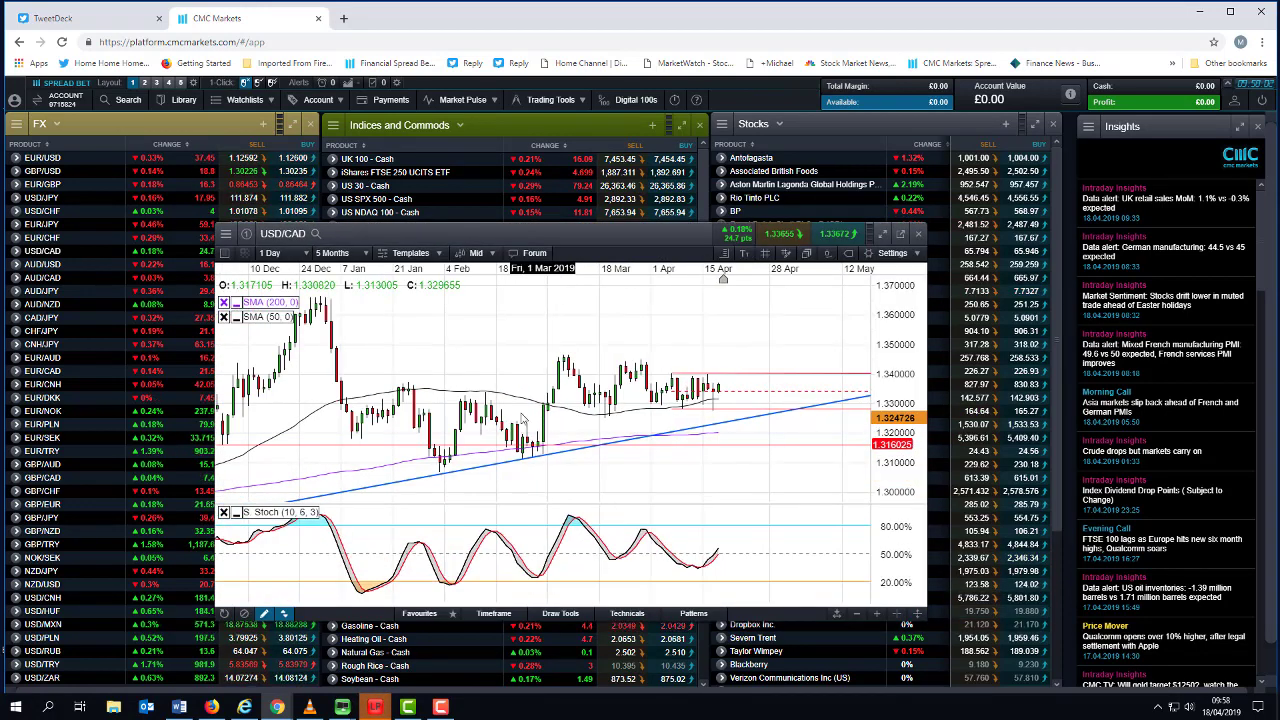
click(294, 258)
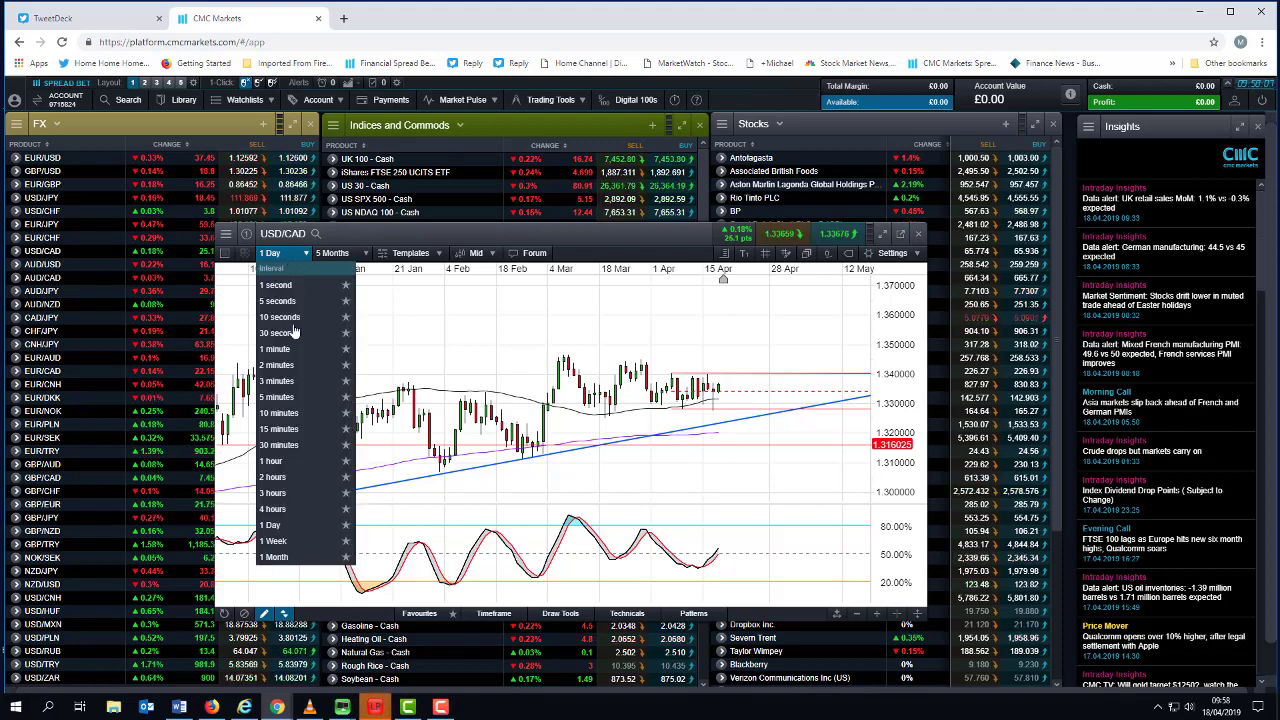
click(300, 510)
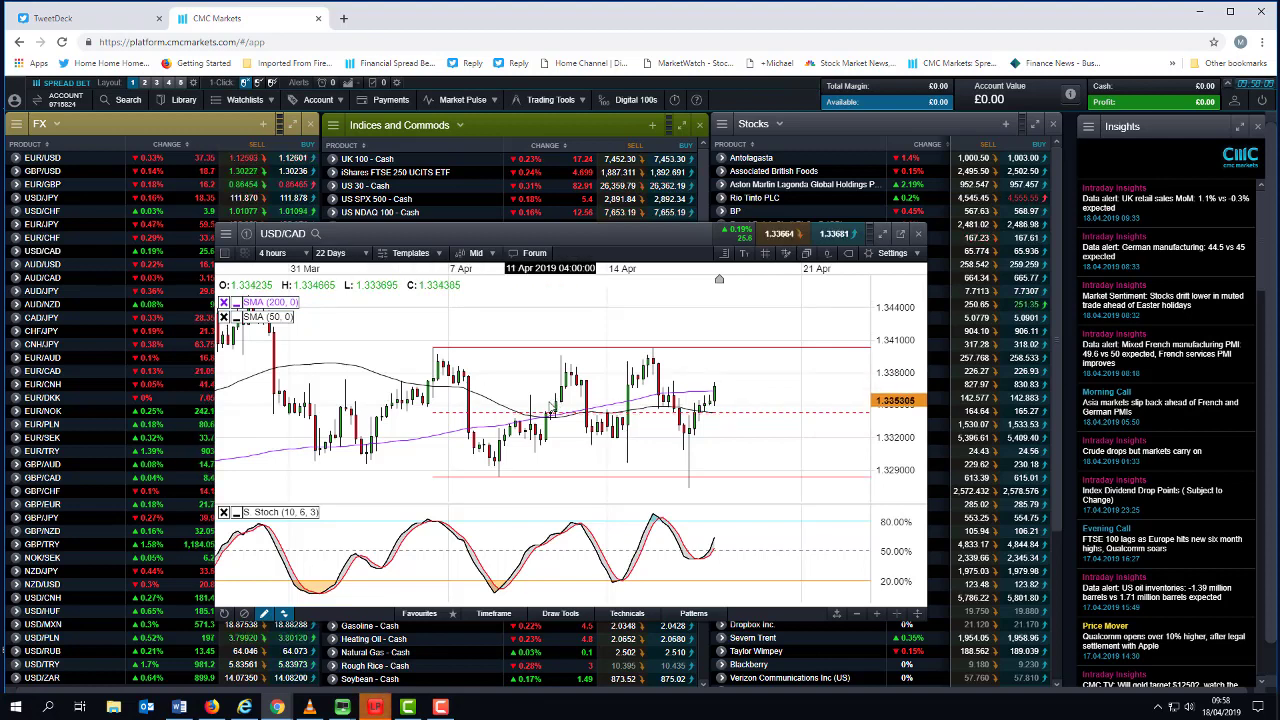
scroll(548, 407, down, 3)
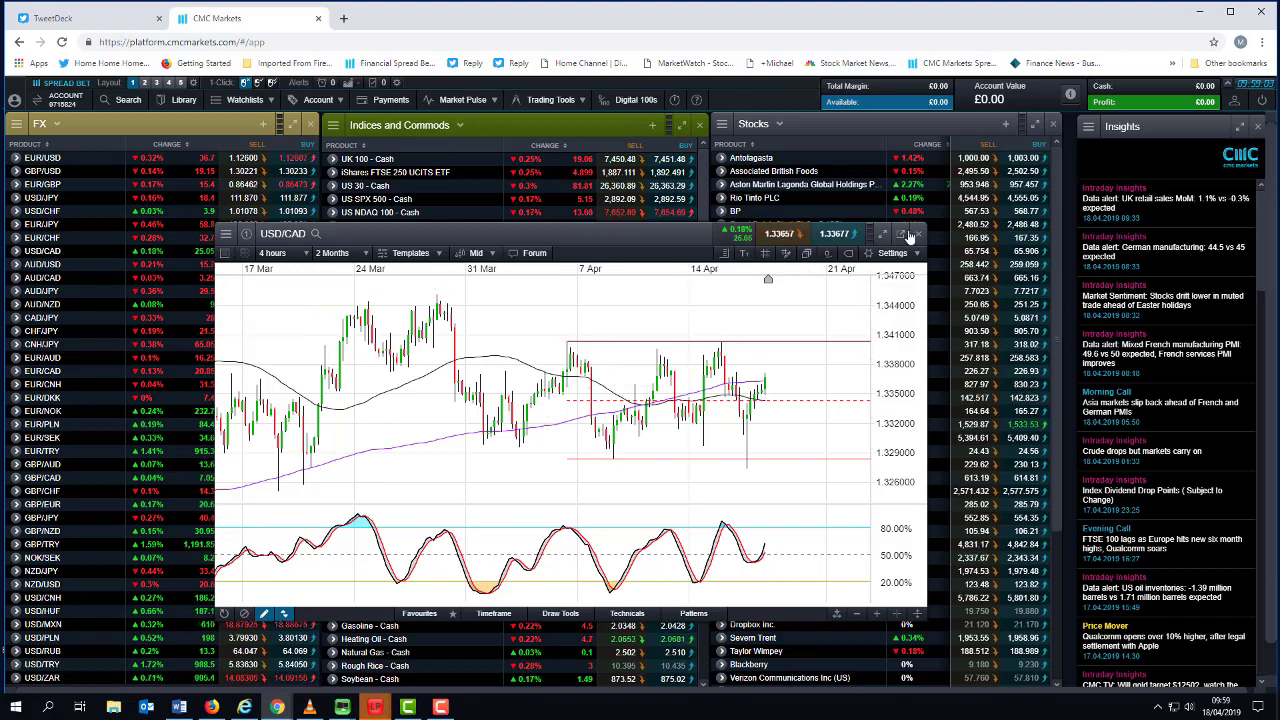
click(918, 233)
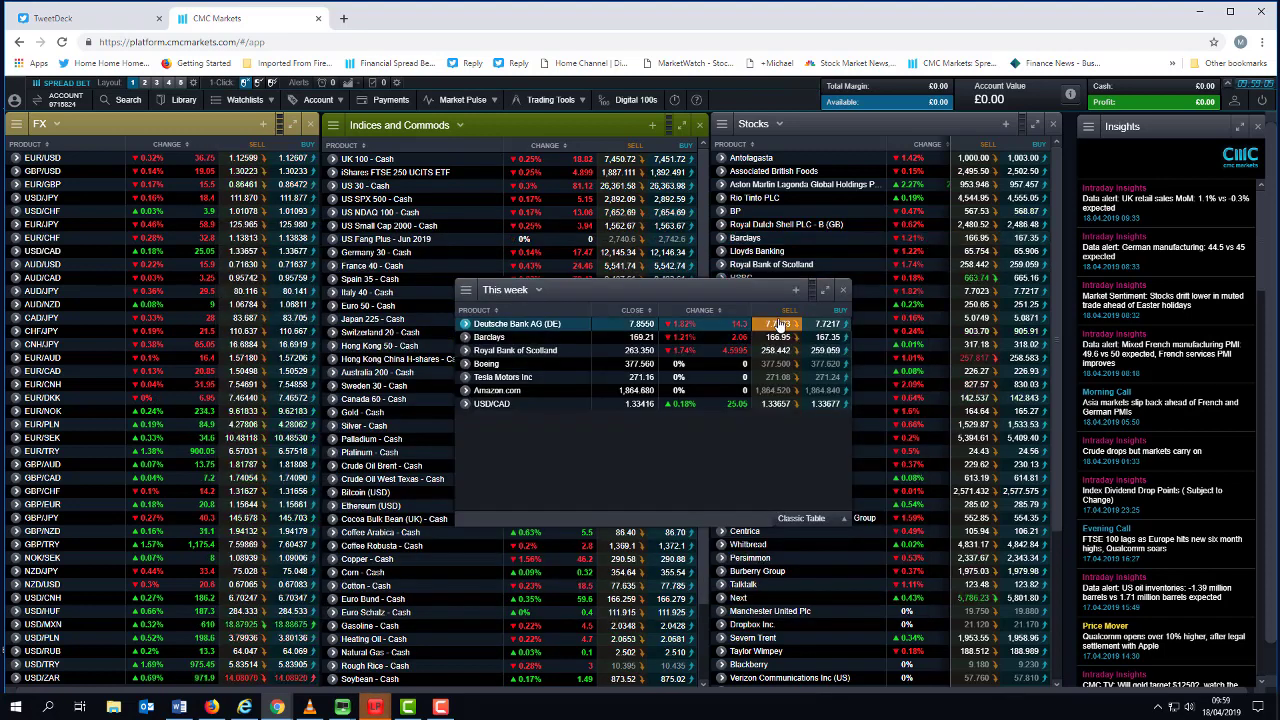
Step: Open the Deutsche Bank AG (DE) chart from the This week watchlist, enlarge it to examine two years of daily prices, and close it
drag(606, 287, 566, 292)
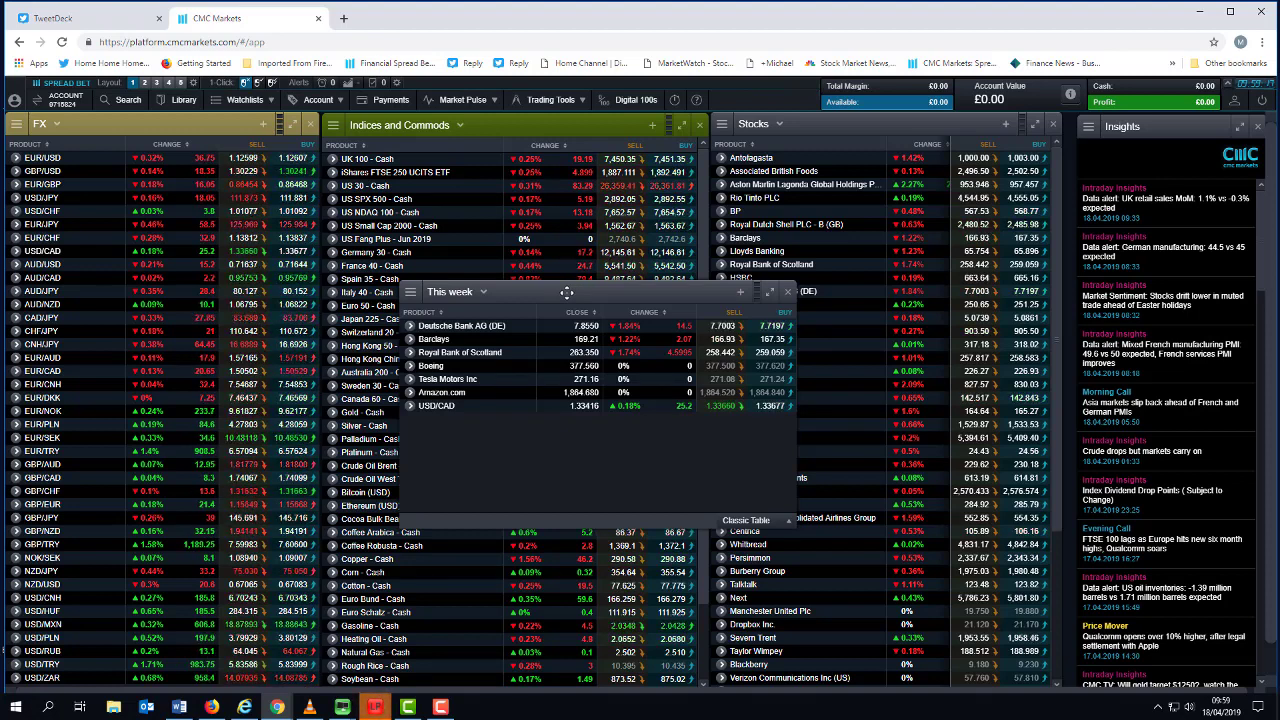
double_click(448, 328)
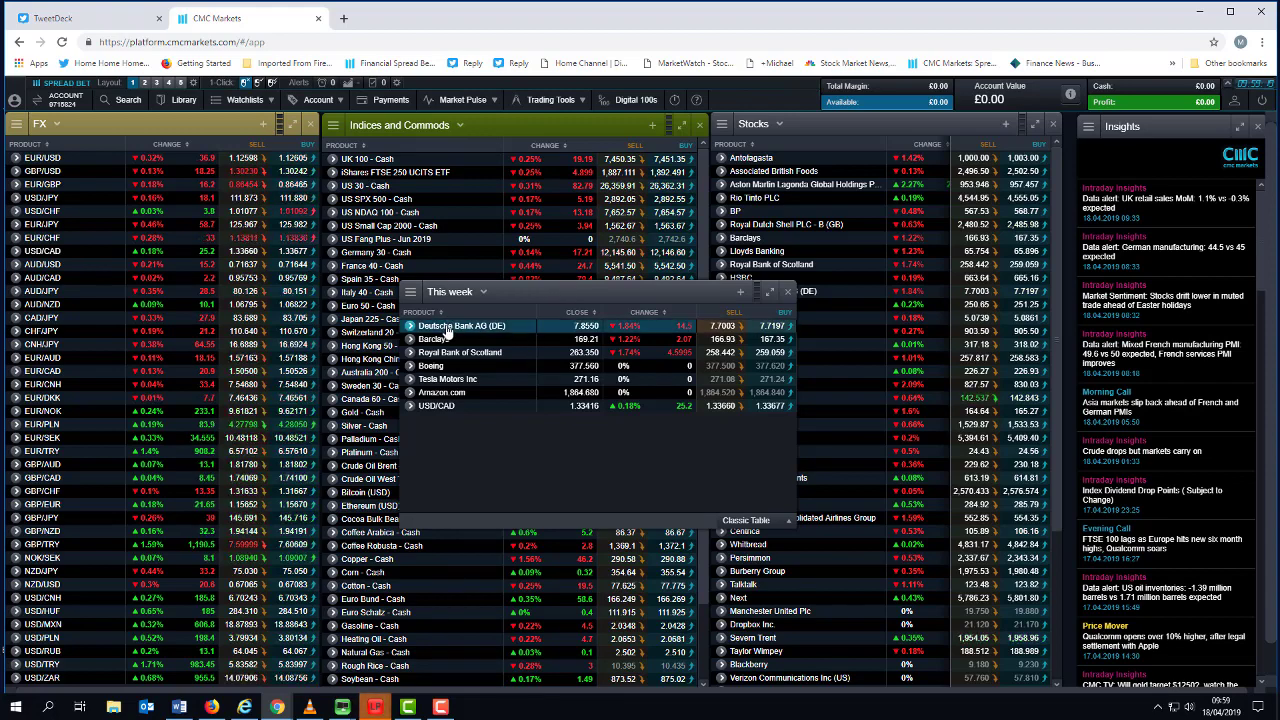
drag(634, 293, 348, 208)
drag(625, 484, 912, 655)
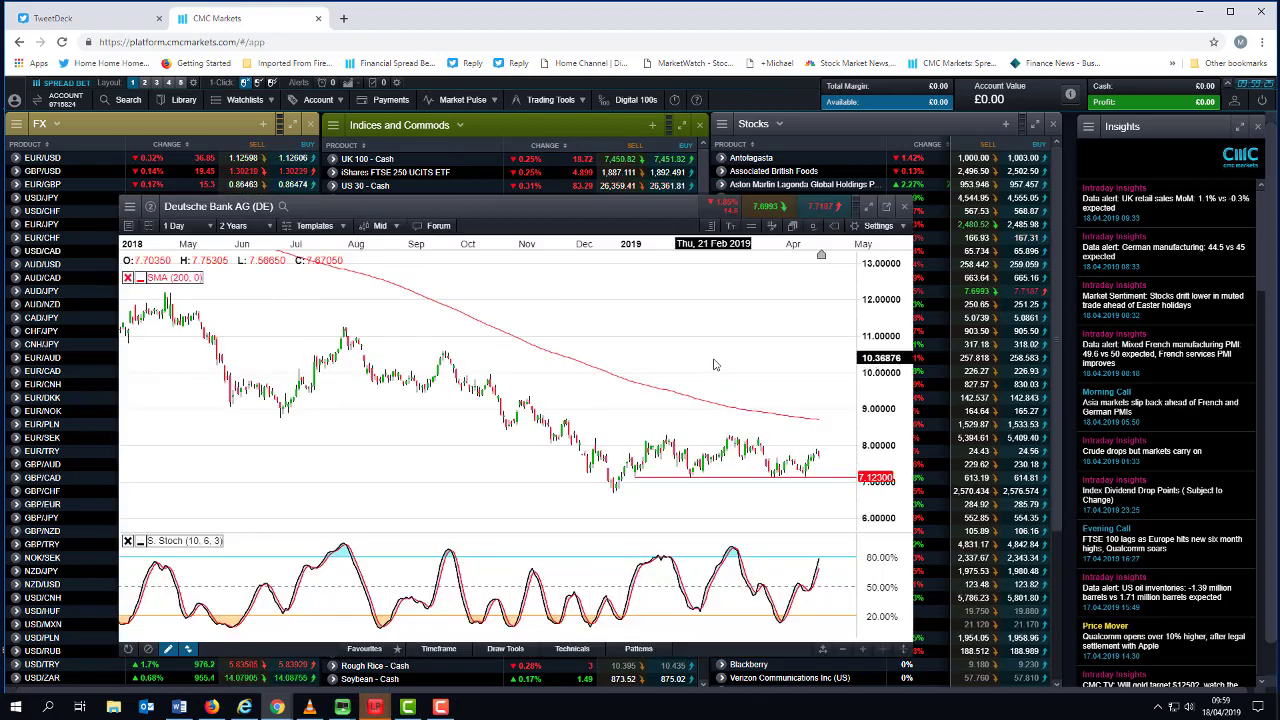
scroll(714, 364, down, 1)
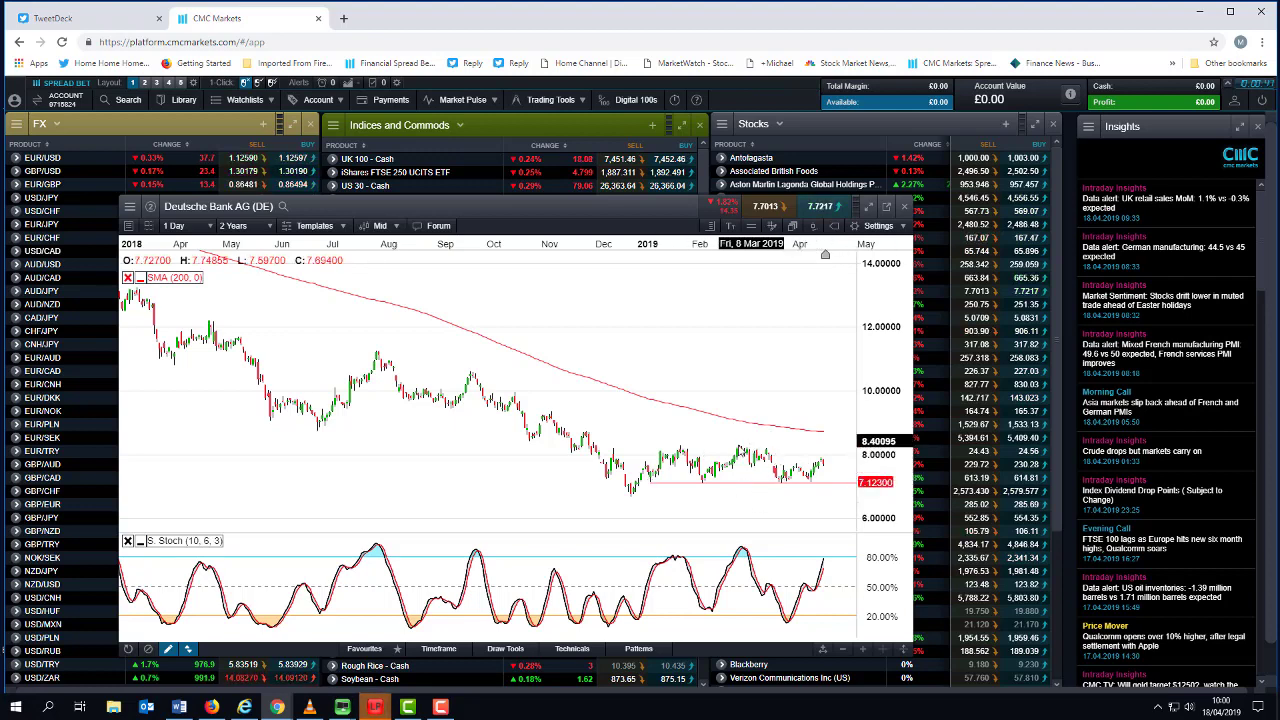
click(905, 208)
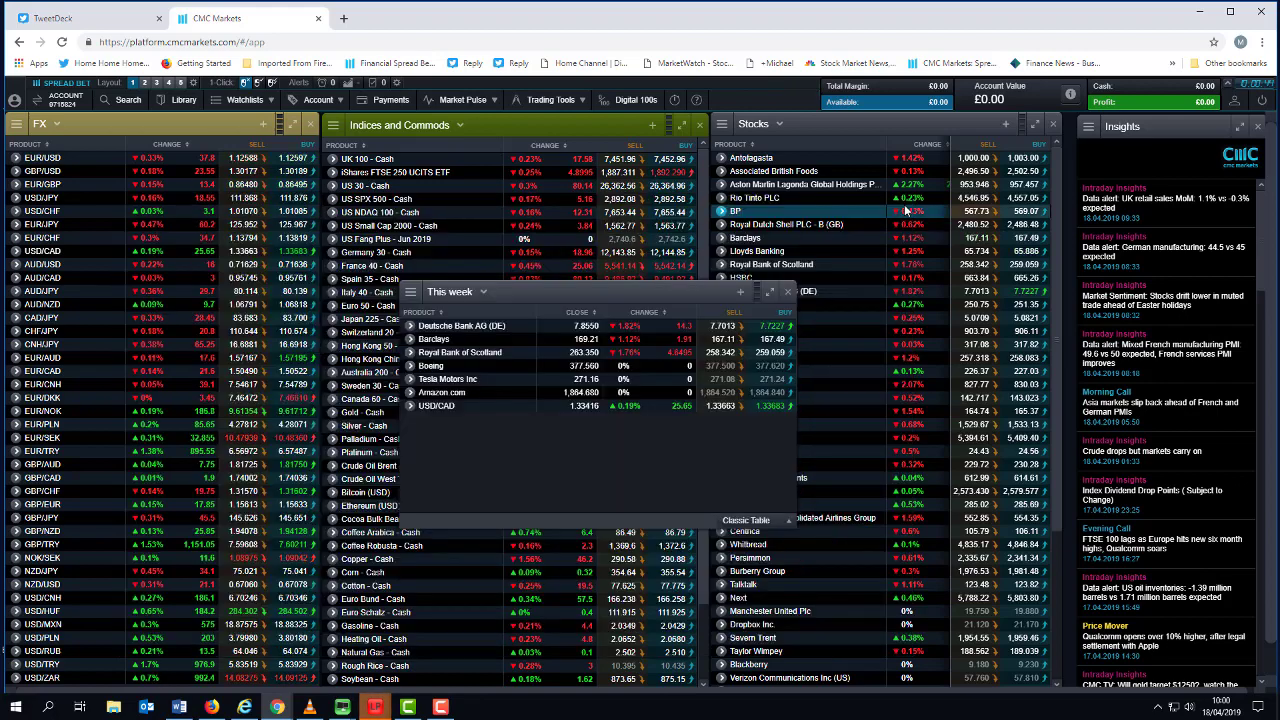
Step: Open the Barclays chart from the This week watchlist, enlarge it to examine 11 months of daily prices, and close it
double_click(430, 343)
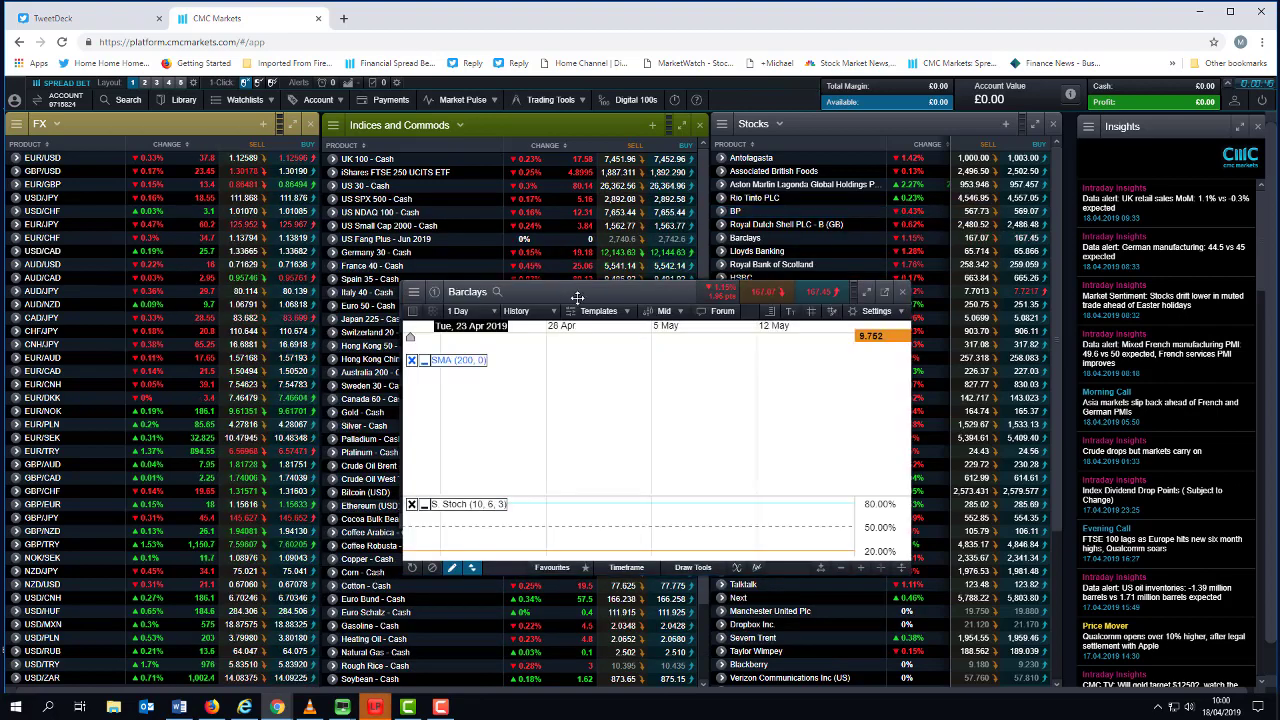
drag(580, 291, 409, 223)
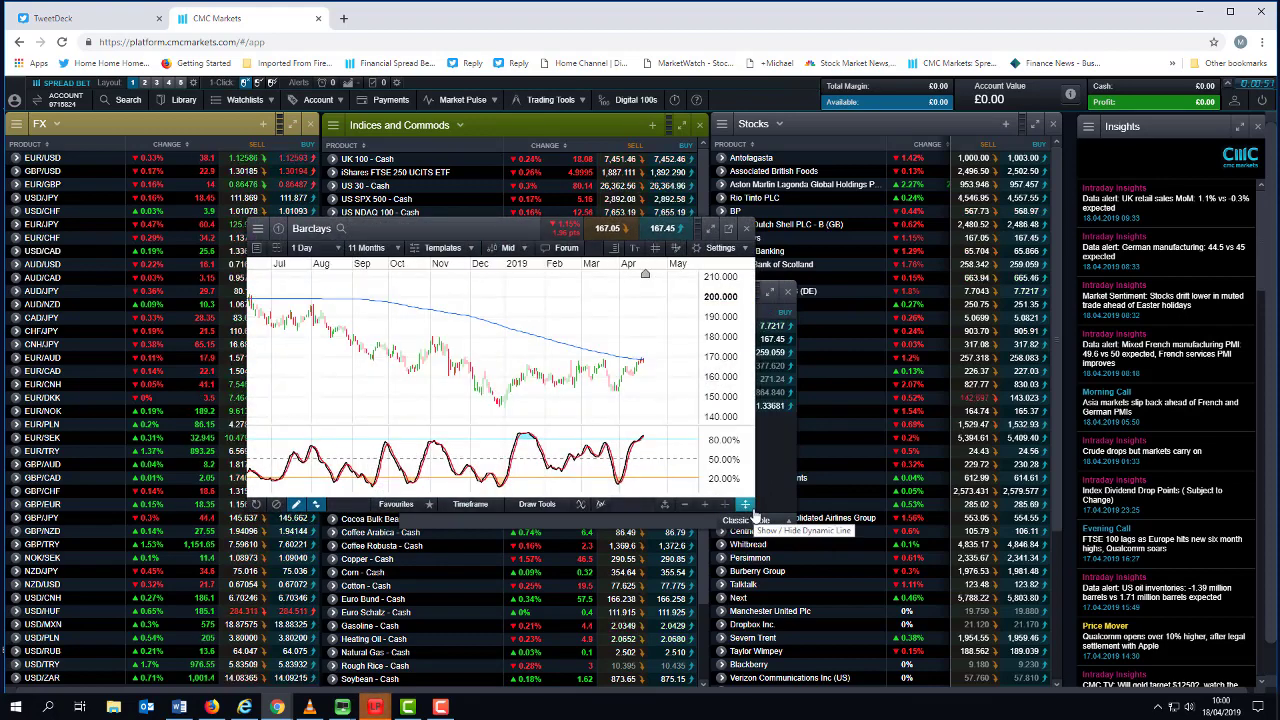
drag(755, 508, 935, 628)
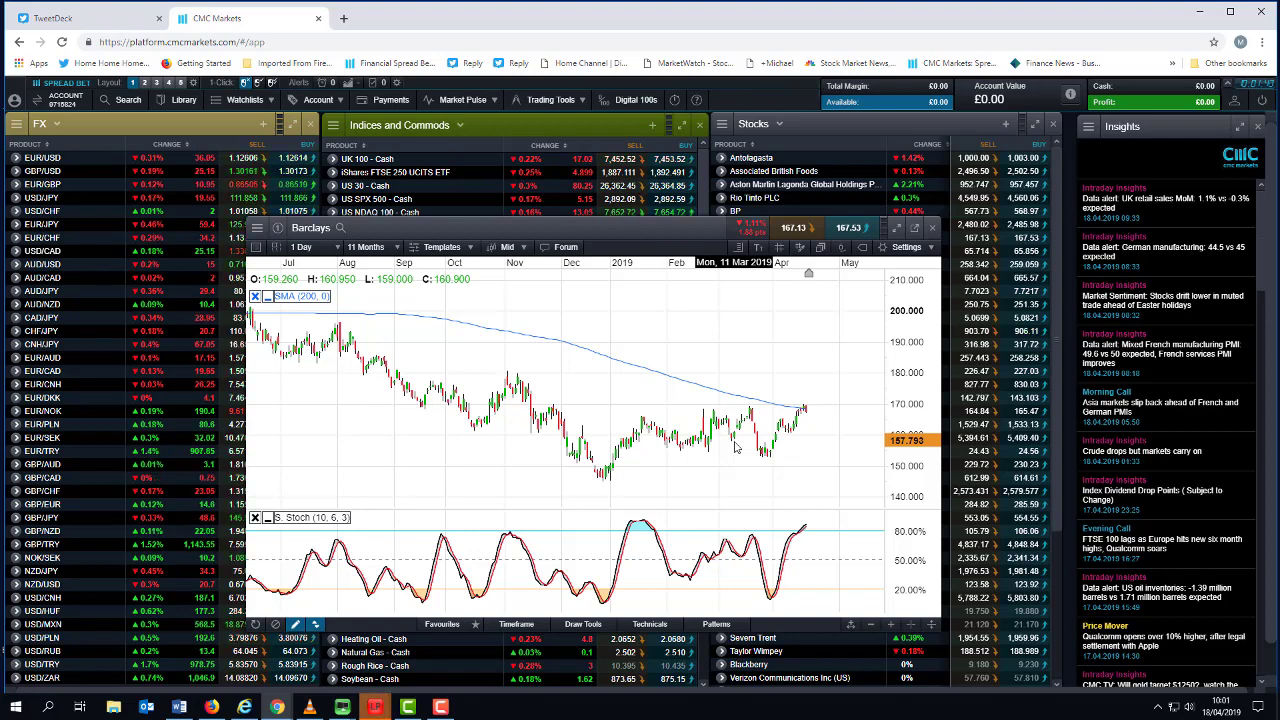
drag(605, 234, 599, 240)
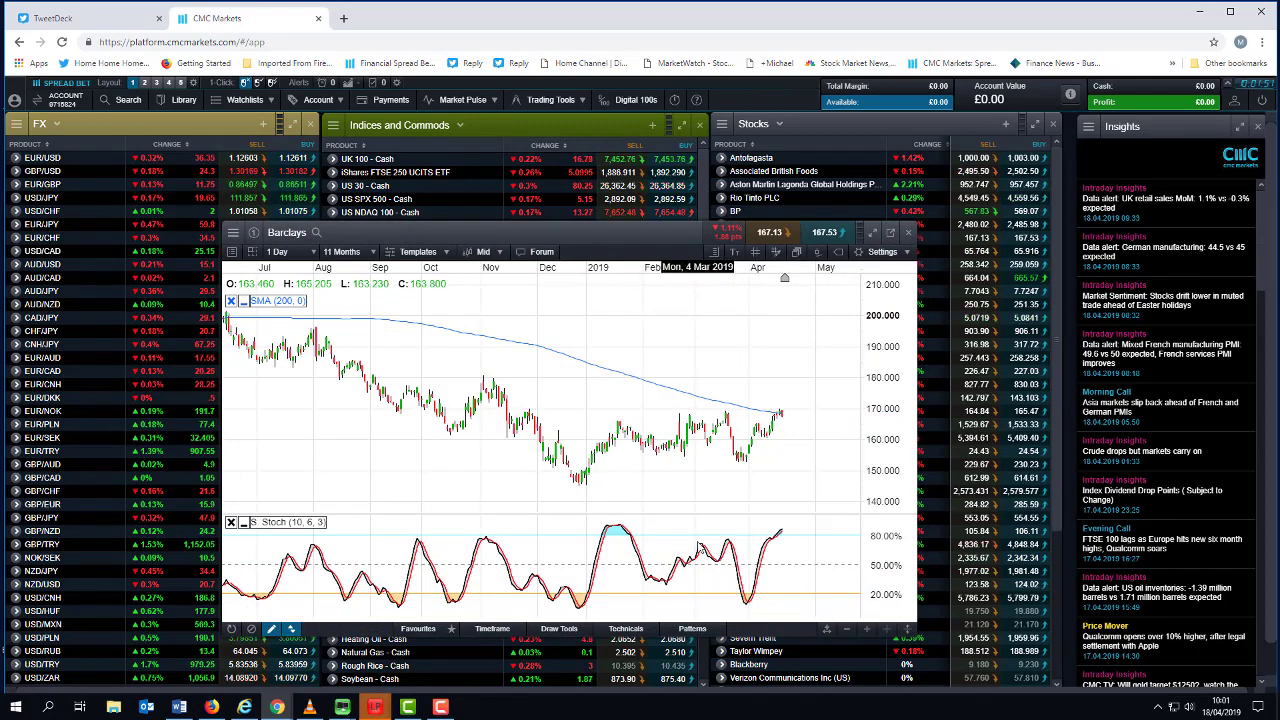
click(908, 233)
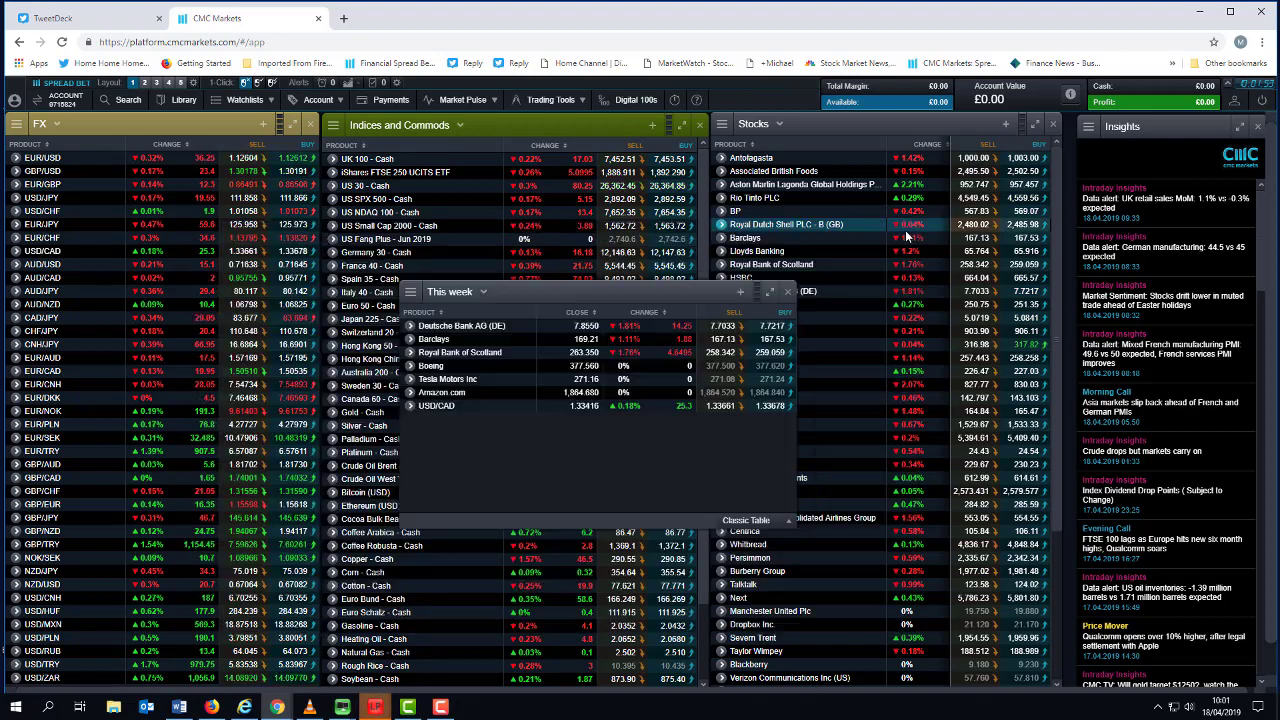
Step: Open the Royal Bank of Scotland chart from the This week watchlist, enlarge it and examine two years of daily prices
click(458, 352)
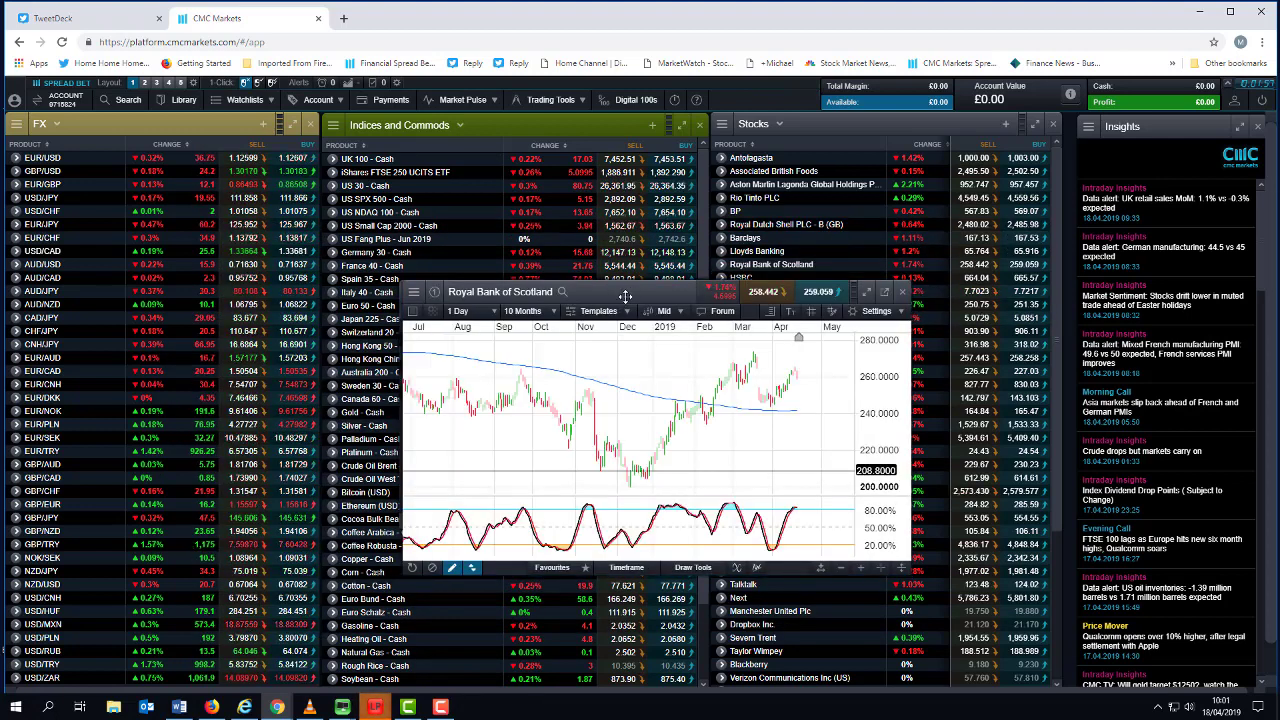
drag(585, 292, 395, 233)
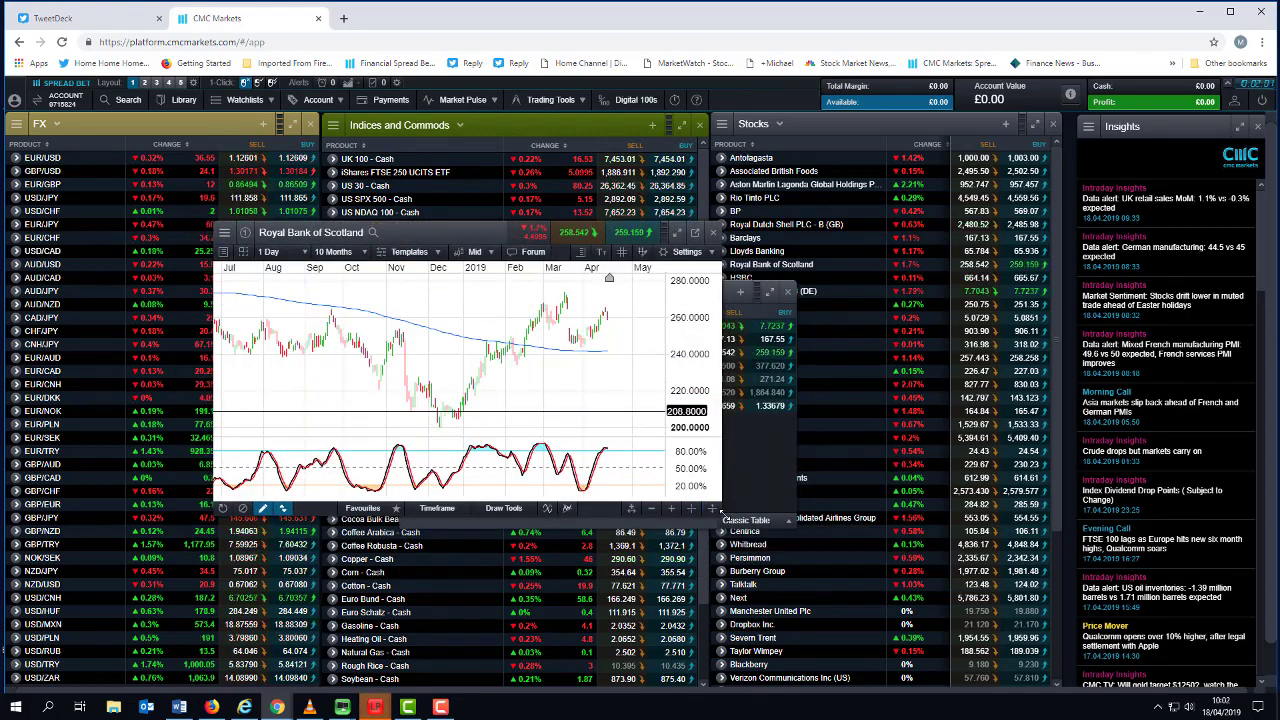
drag(720, 514, 940, 615)
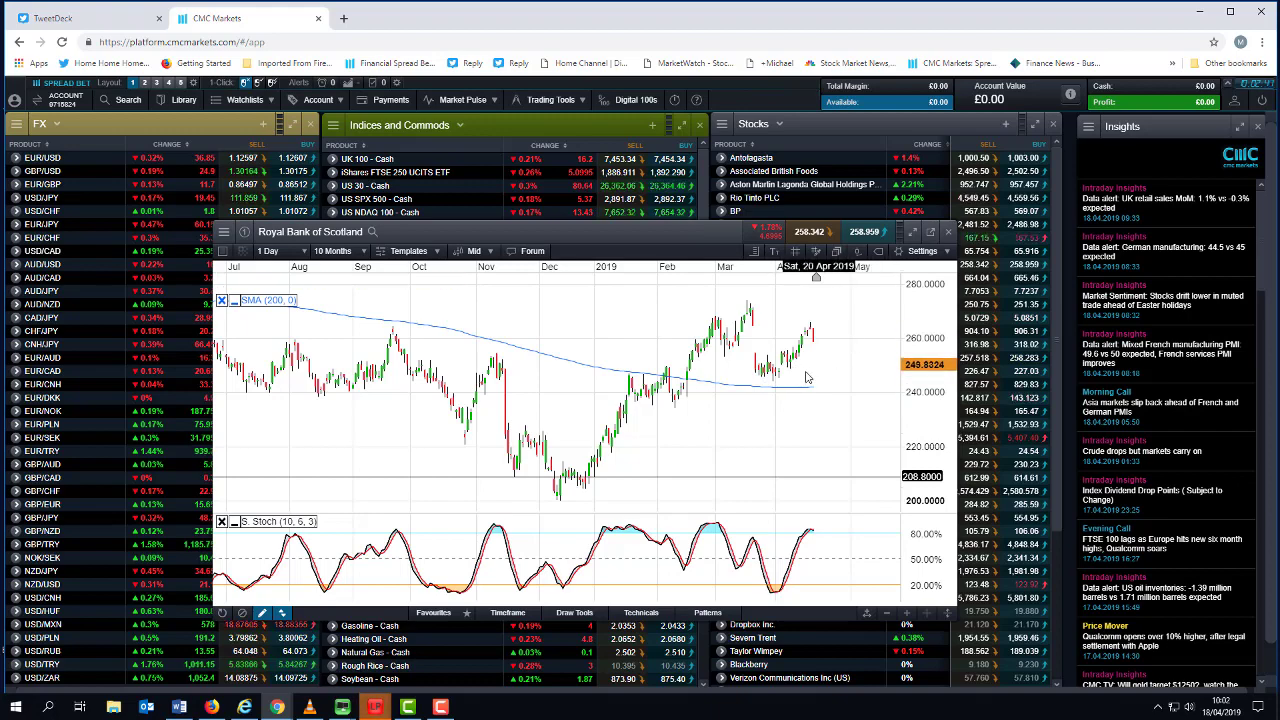
scroll(662, 370, down, 4)
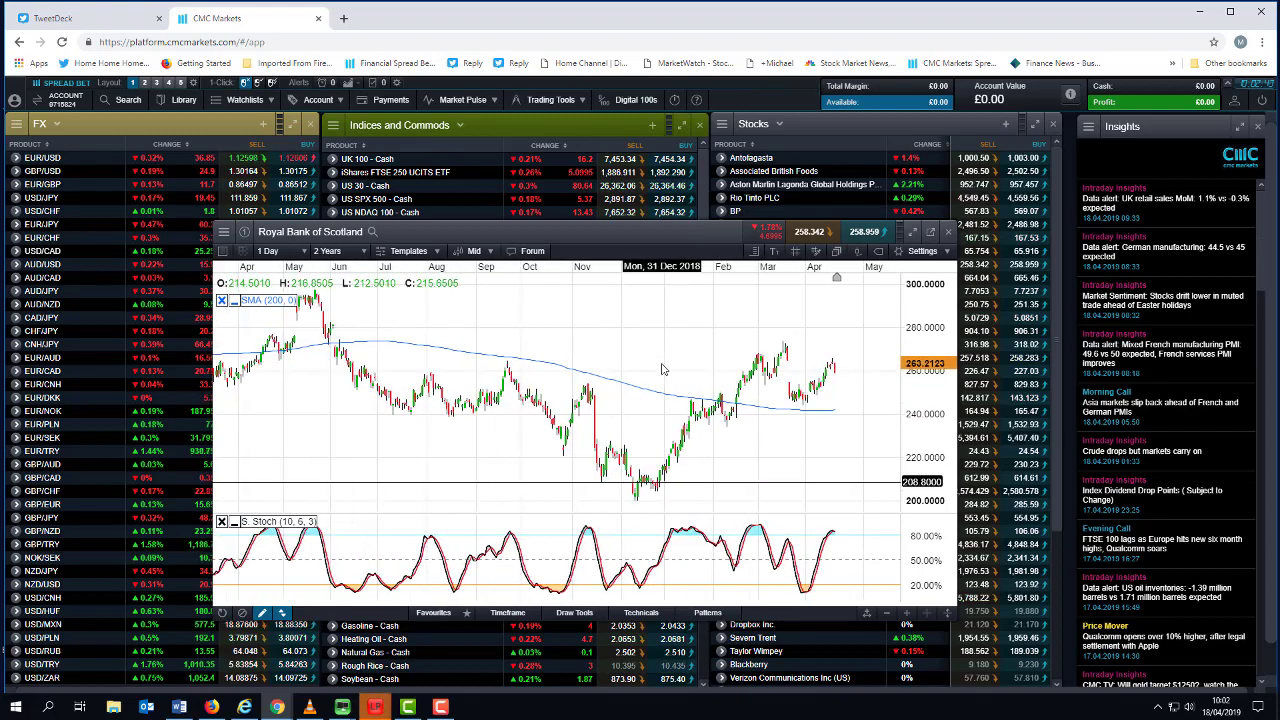
Step: Narrow the Royal Bank of Scotland chart to 11 months of daily prices, examine the recent trend, and close the chart
scroll(662, 370, up, 1)
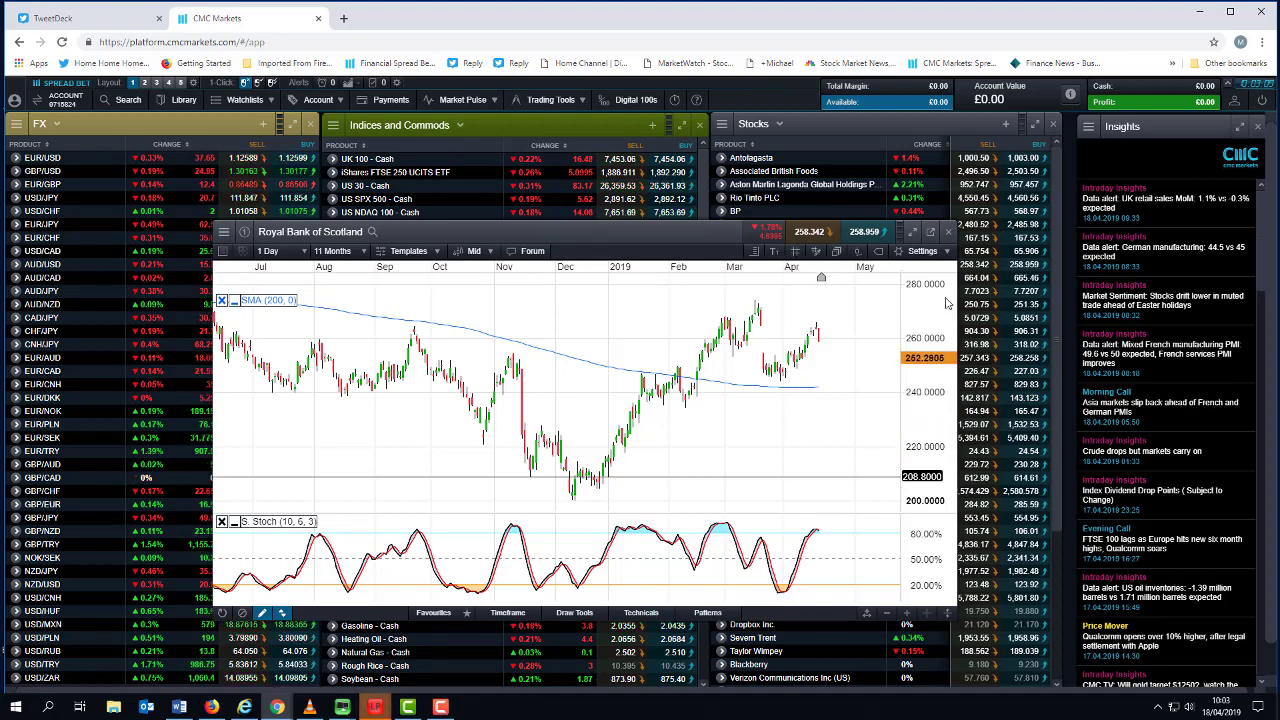
click(948, 231)
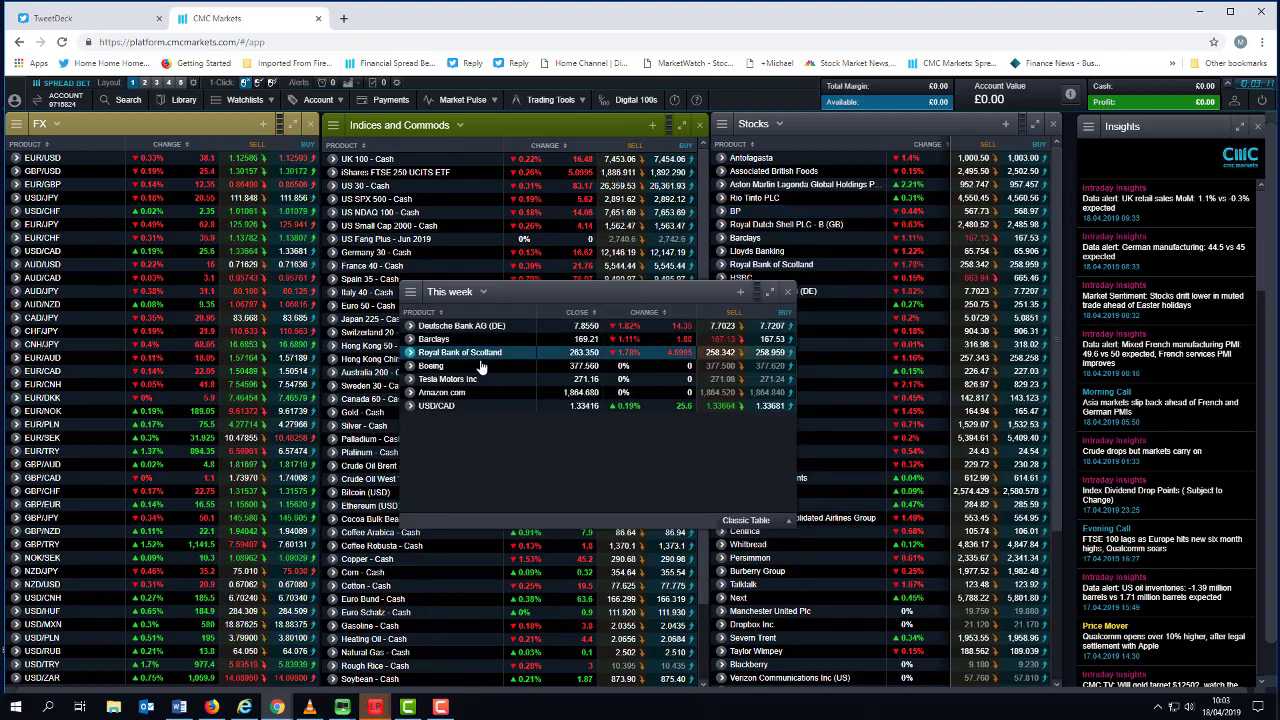
Step: Open the Boeing chart from the This week watchlist, enlarge it and examine two years of daily prices
click(437, 366)
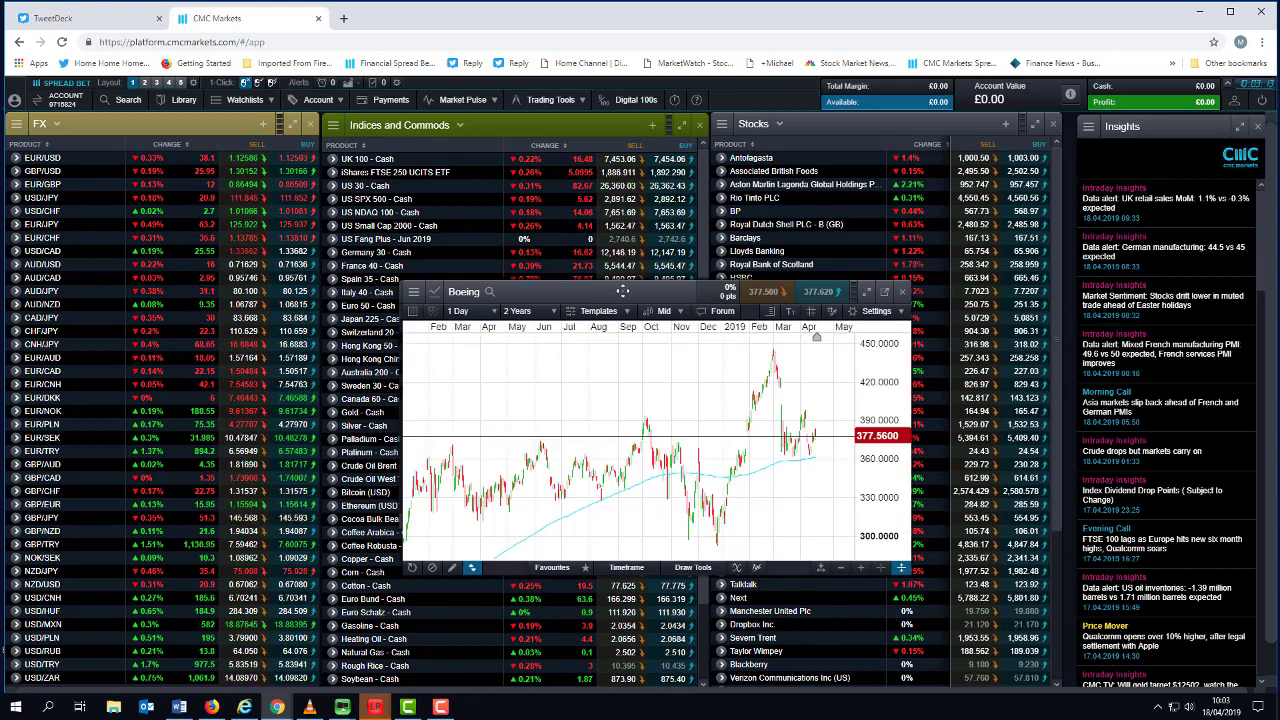
drag(622, 291, 390, 200)
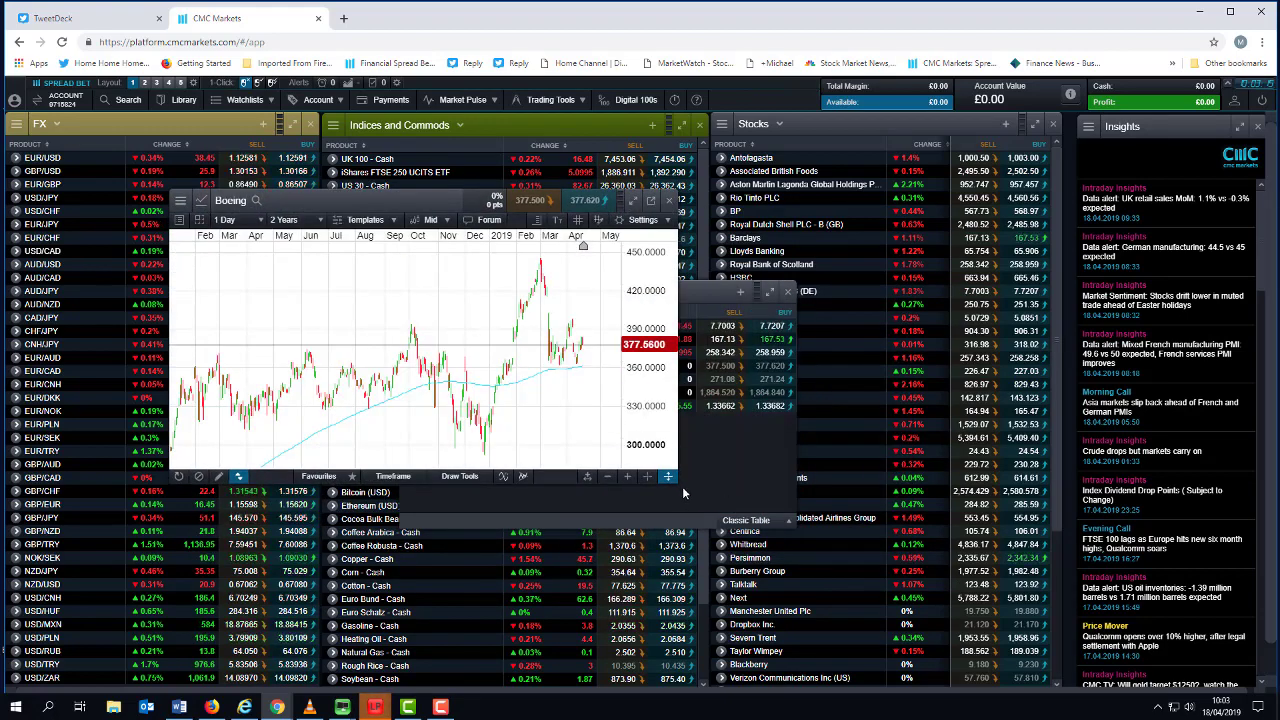
drag(680, 483, 958, 568)
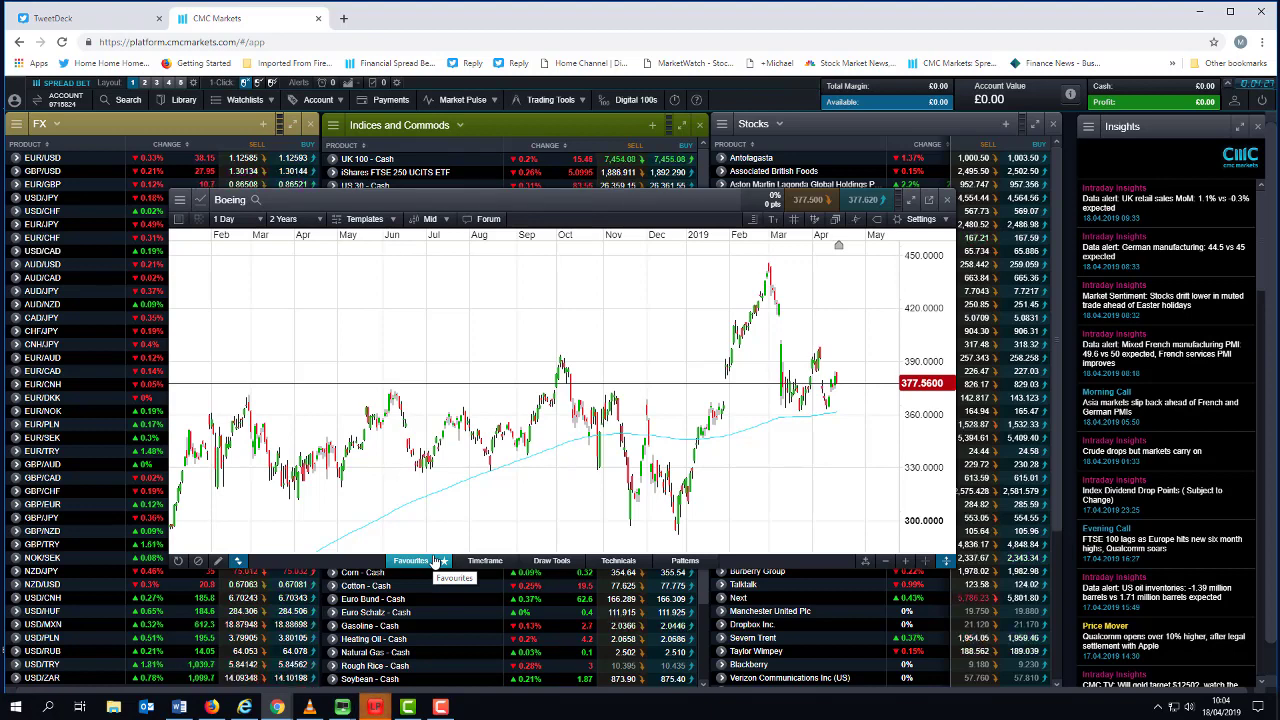
Step: Add the slow stochastic (S. Stoch) indicator from the favourites to the Boeing chart
click(405, 561)
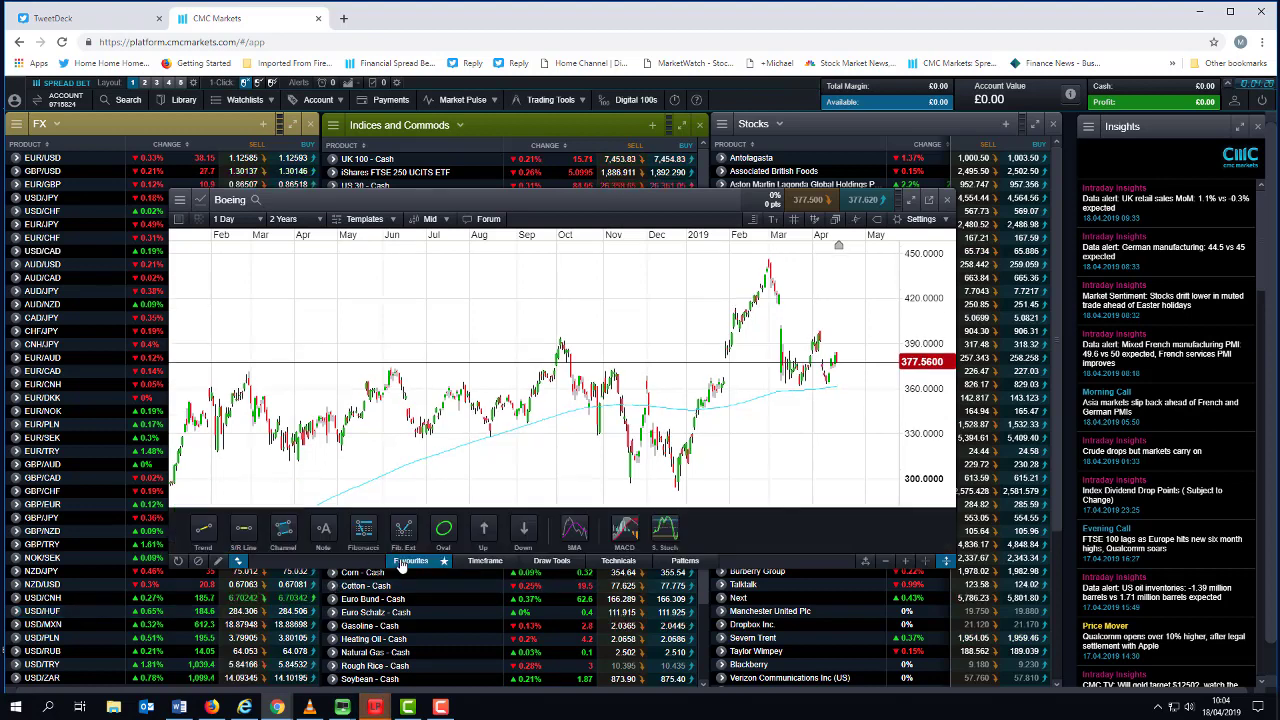
click(665, 530)
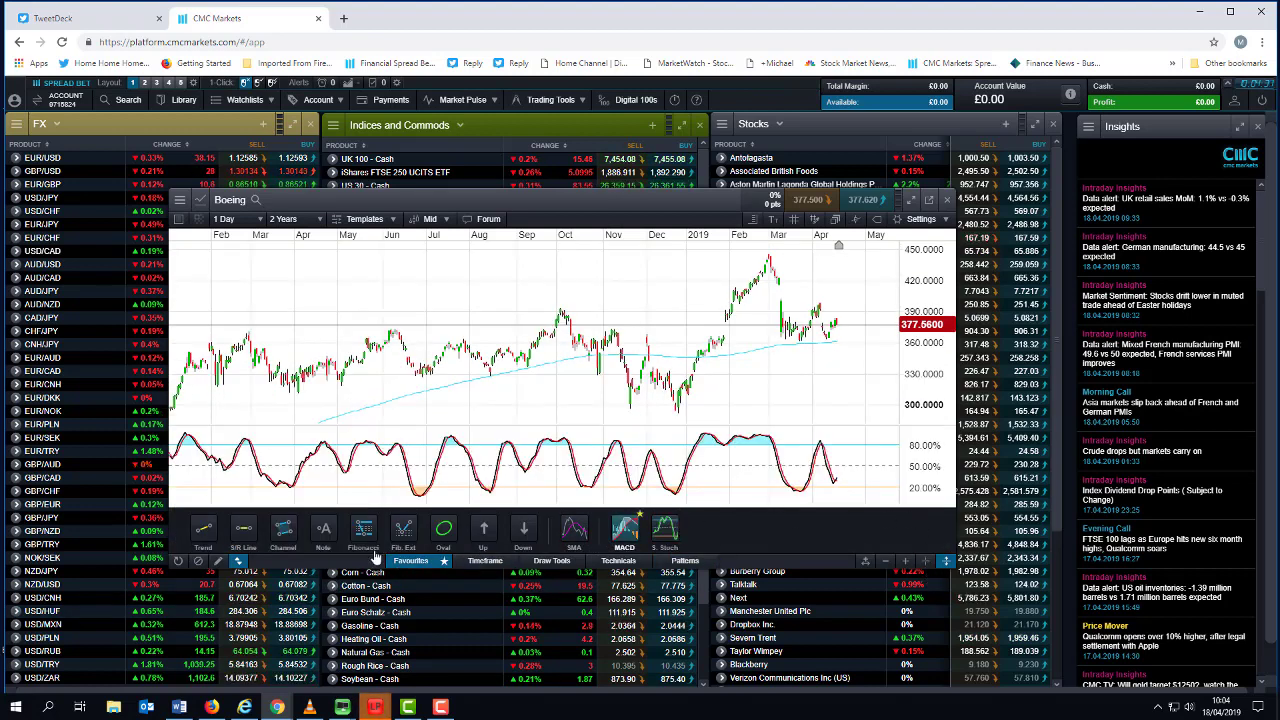
click(410, 561)
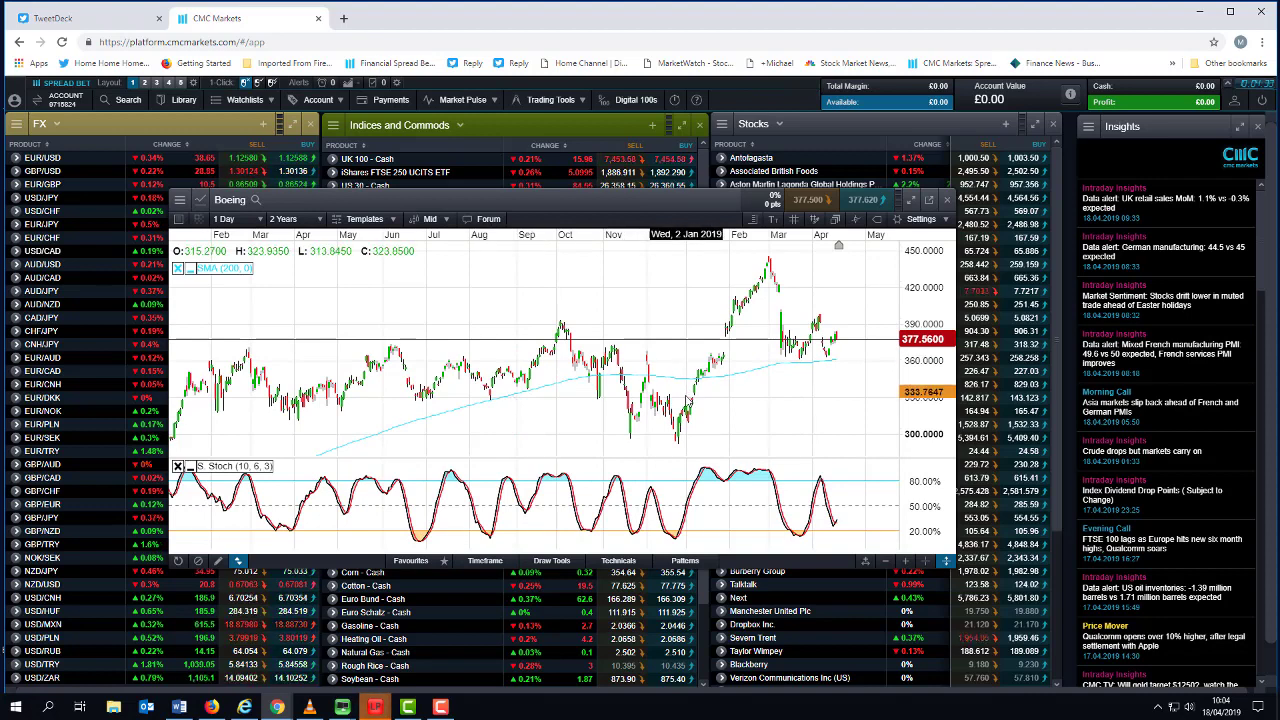
Step: Narrow the Boeing chart to 10 months of daily prices, examine price against the stochastic, and close the chart
scroll(686, 402, up, 3)
scroll(686, 402, up, 1)
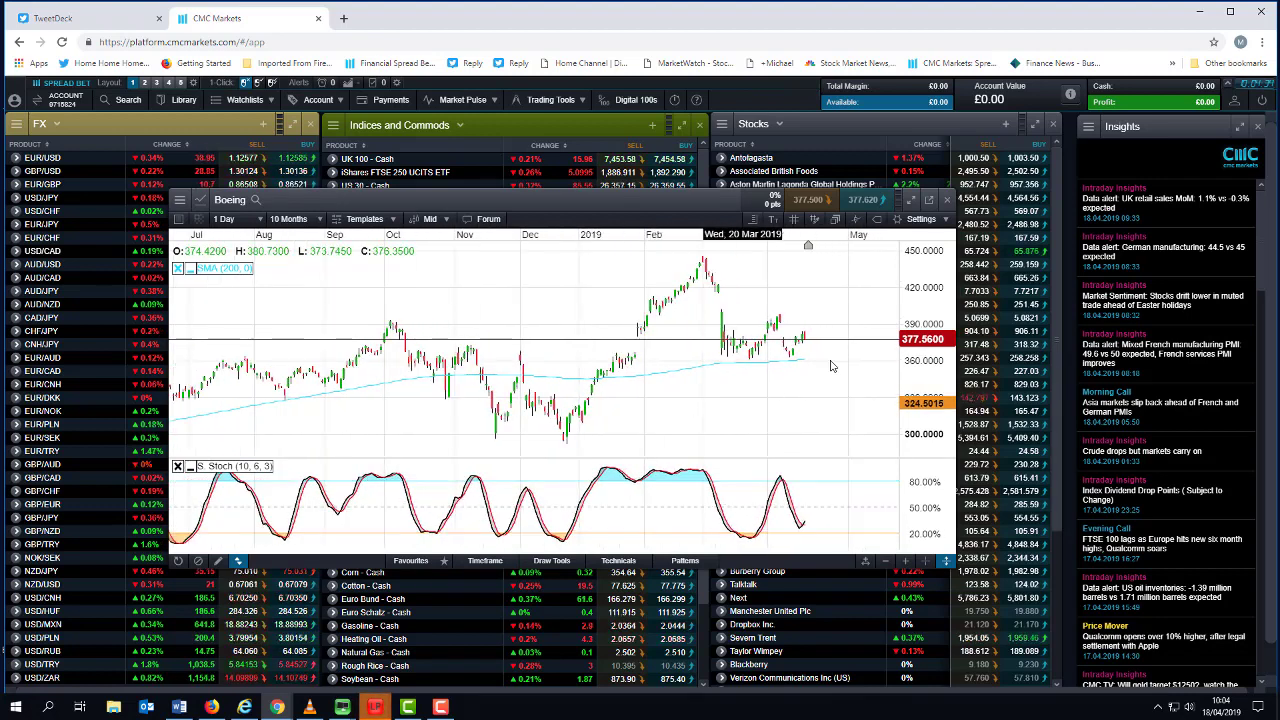
click(947, 205)
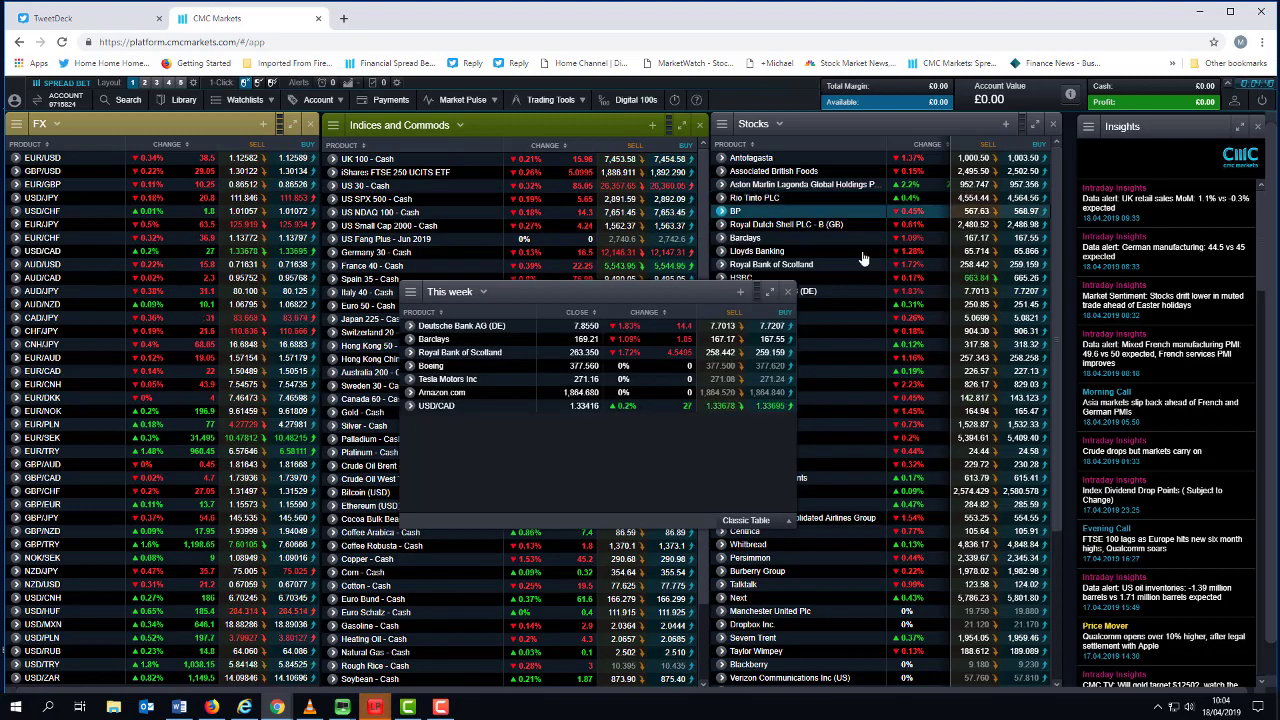
Step: Open the Tesla Motors Inc chart from the This week watchlist, enlarge it and examine seven months of daily prices against the downtrend line
double_click(446, 384)
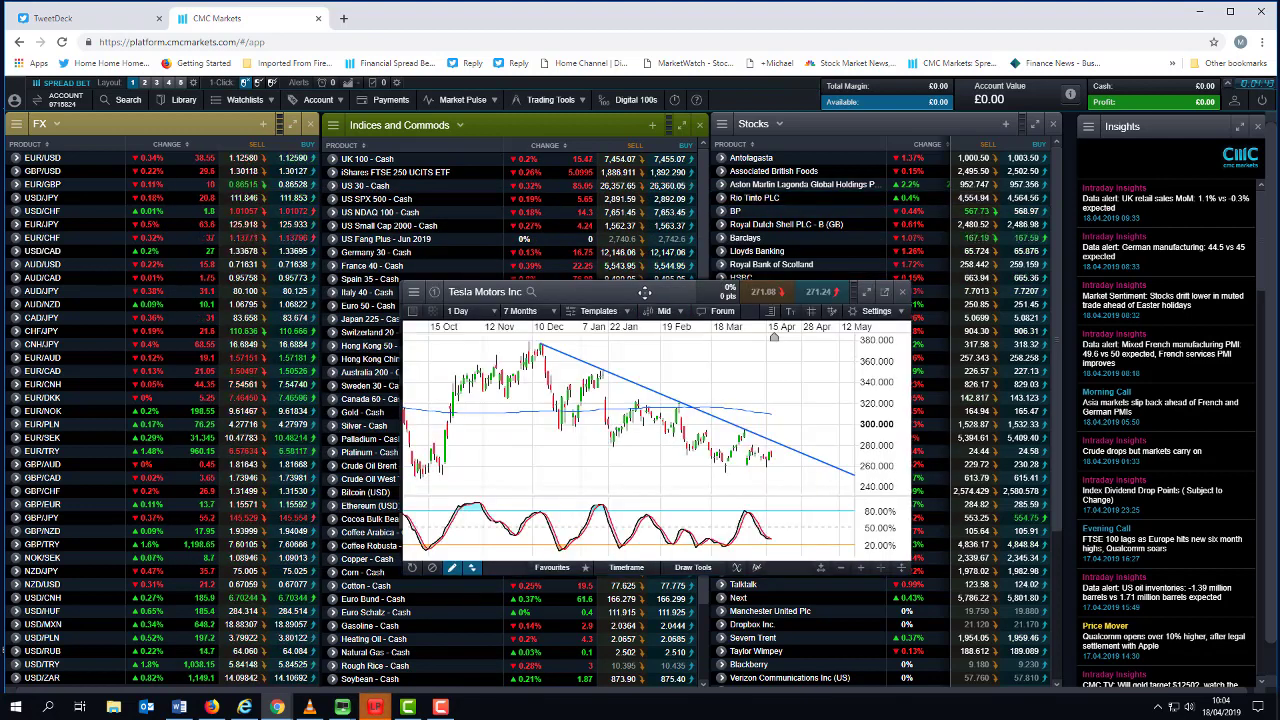
drag(643, 294, 371, 182)
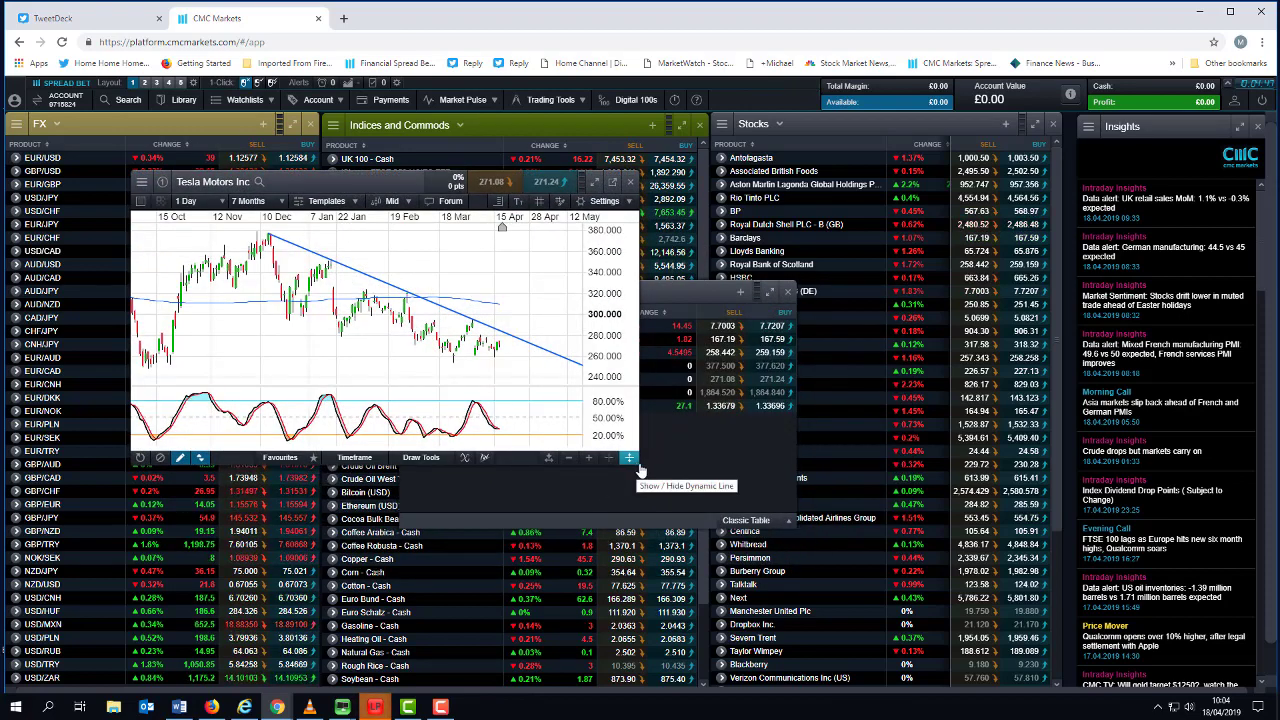
drag(637, 467, 928, 606)
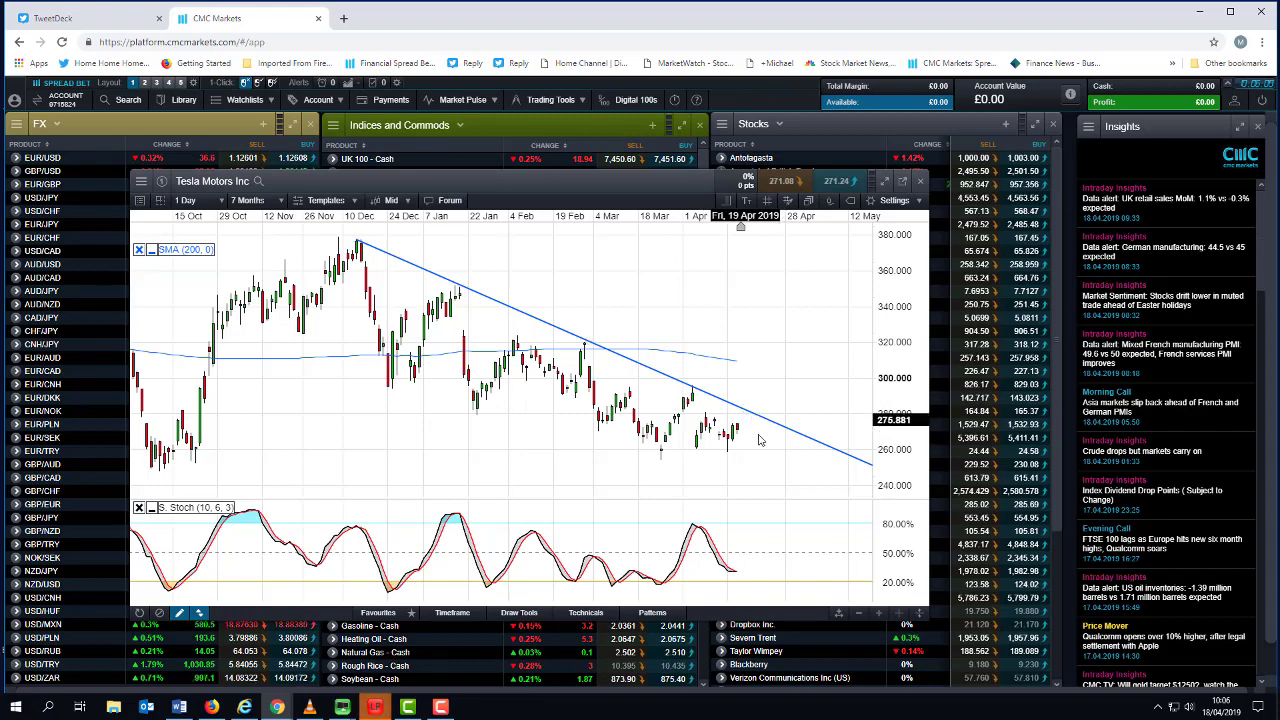
Step: Widen the Tesla Motors Inc chart to two years of prices, narrow it back to the recent downtrend, and close the chart
scroll(760, 441, down, 6)
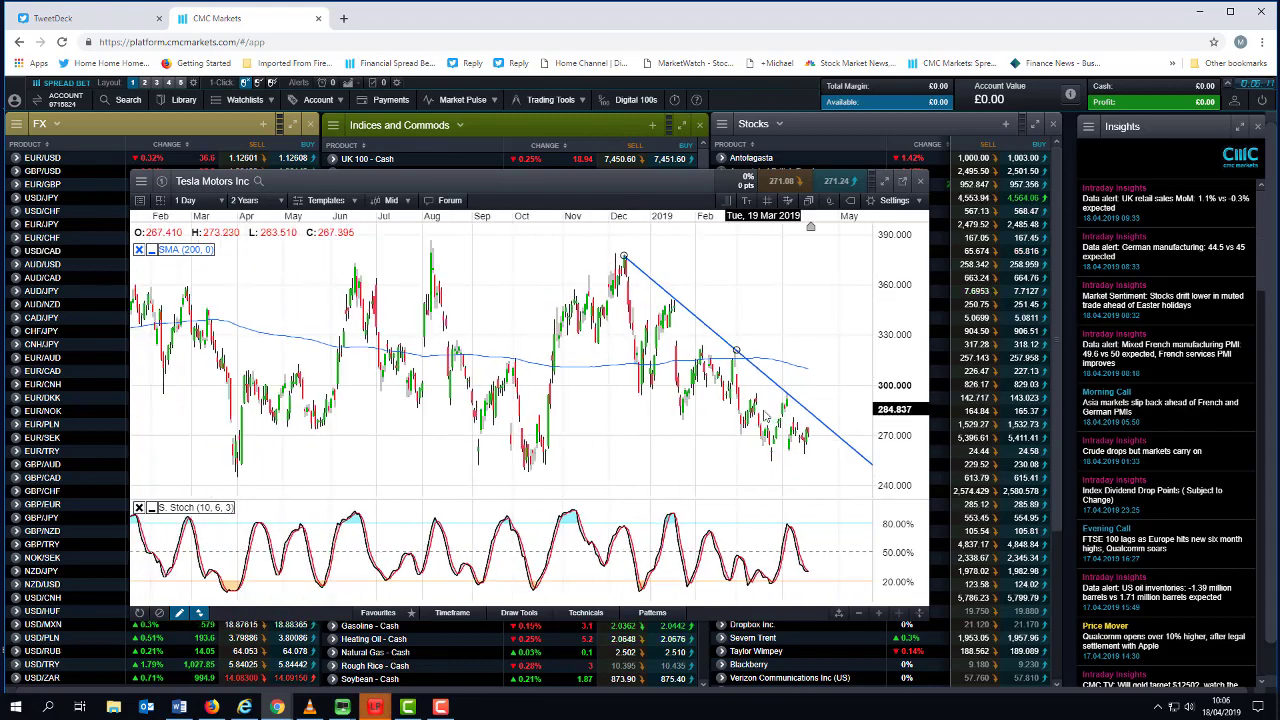
scroll(763, 415, up, 5)
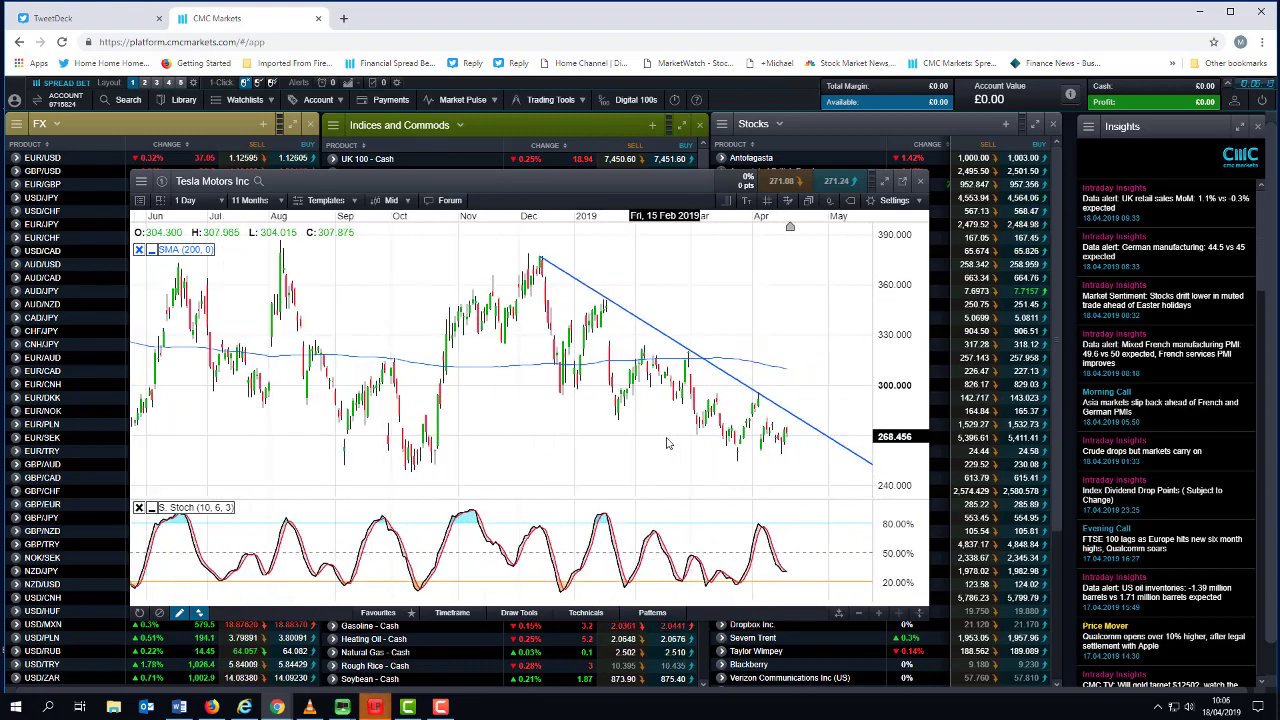
scroll(660, 447, up, 3)
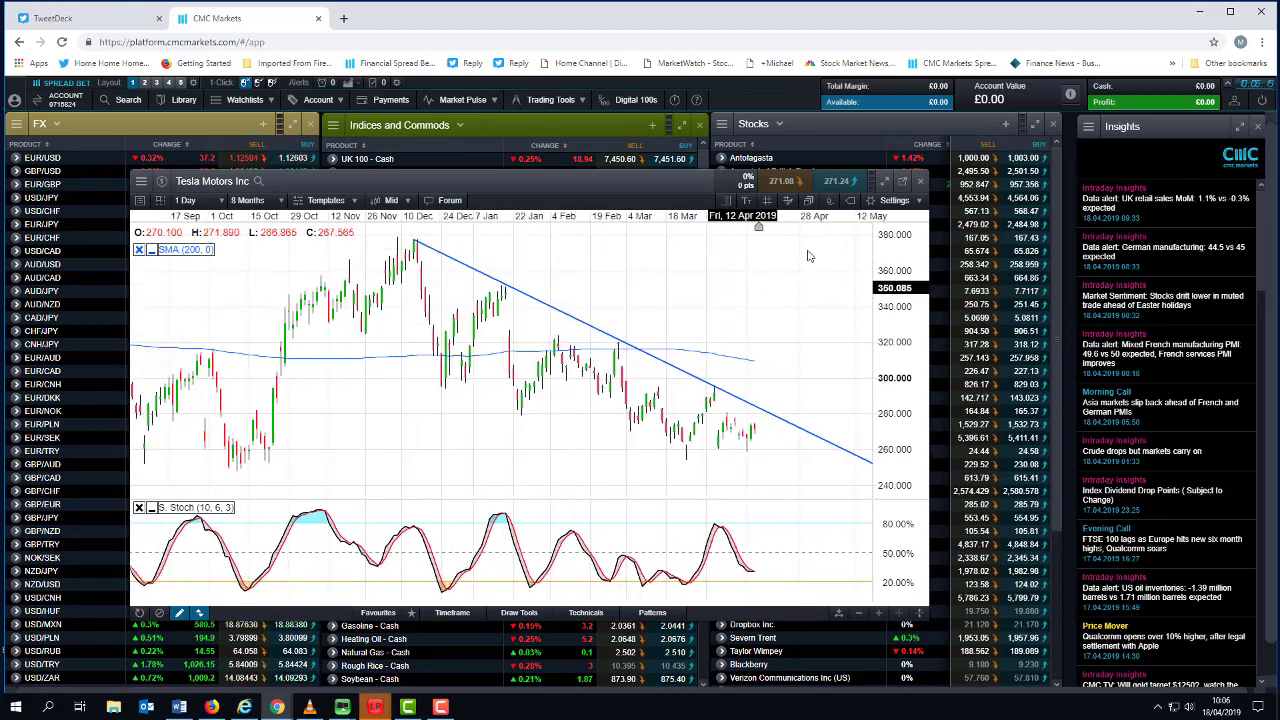
click(920, 181)
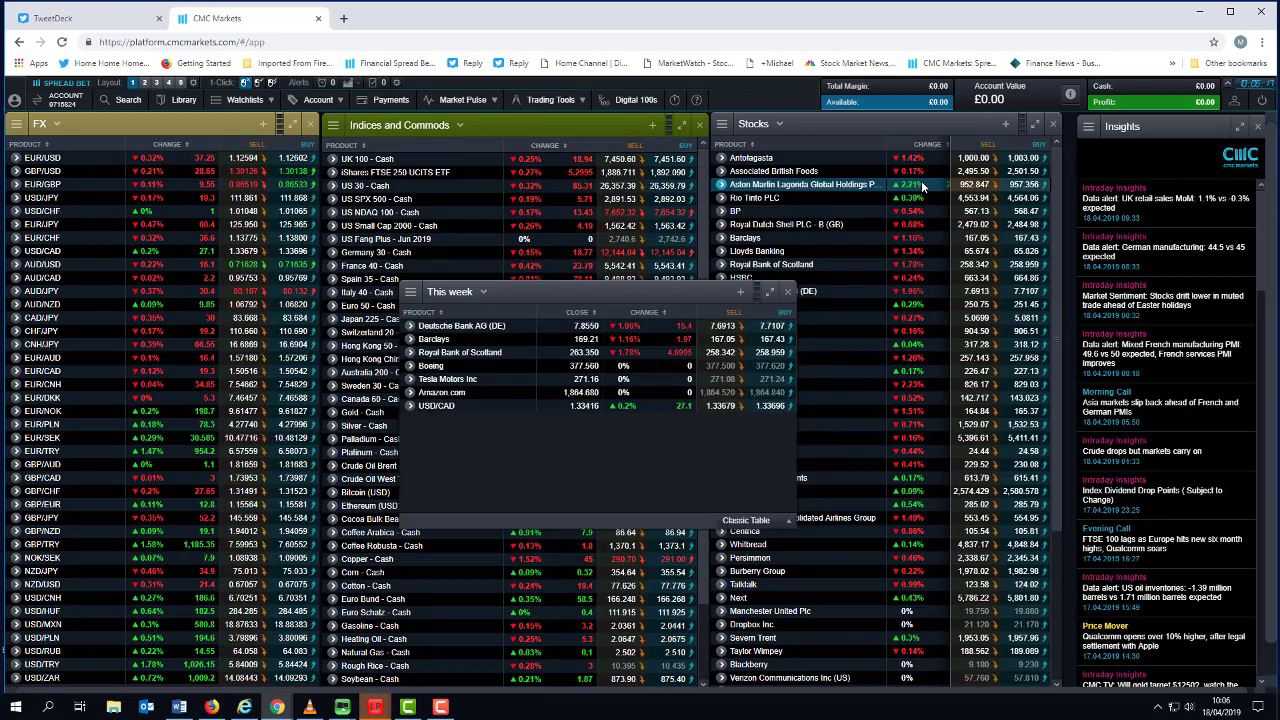
Step: Open the Amazon.com chart from the This week watchlist, enlarge it to examine 11 months of daily prices, and close it
click(440, 392)
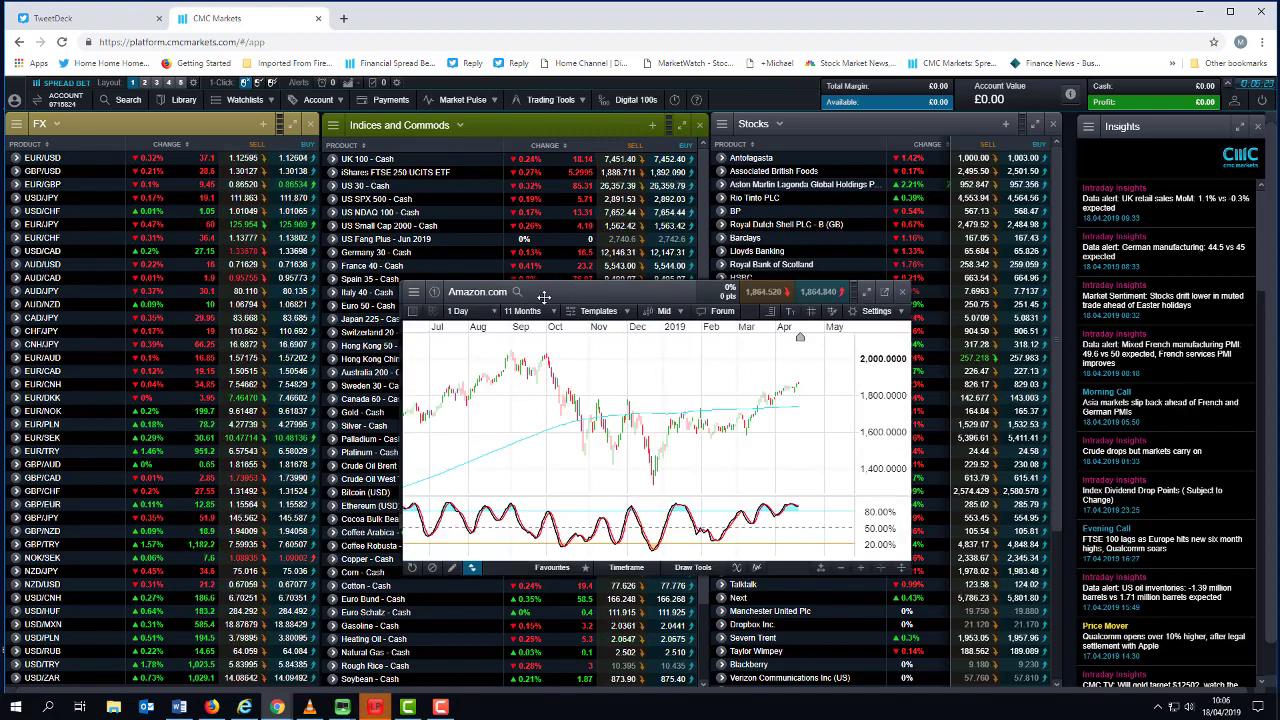
drag(520, 290, 365, 235)
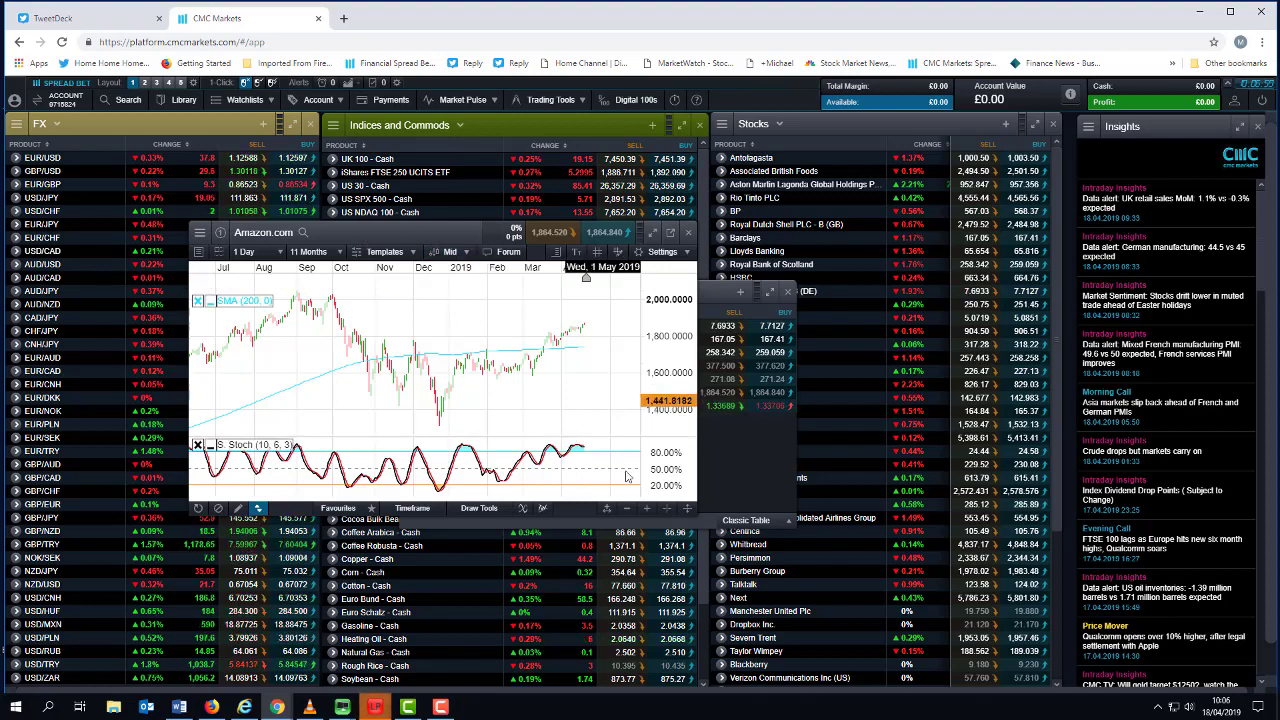
drag(697, 519, 855, 682)
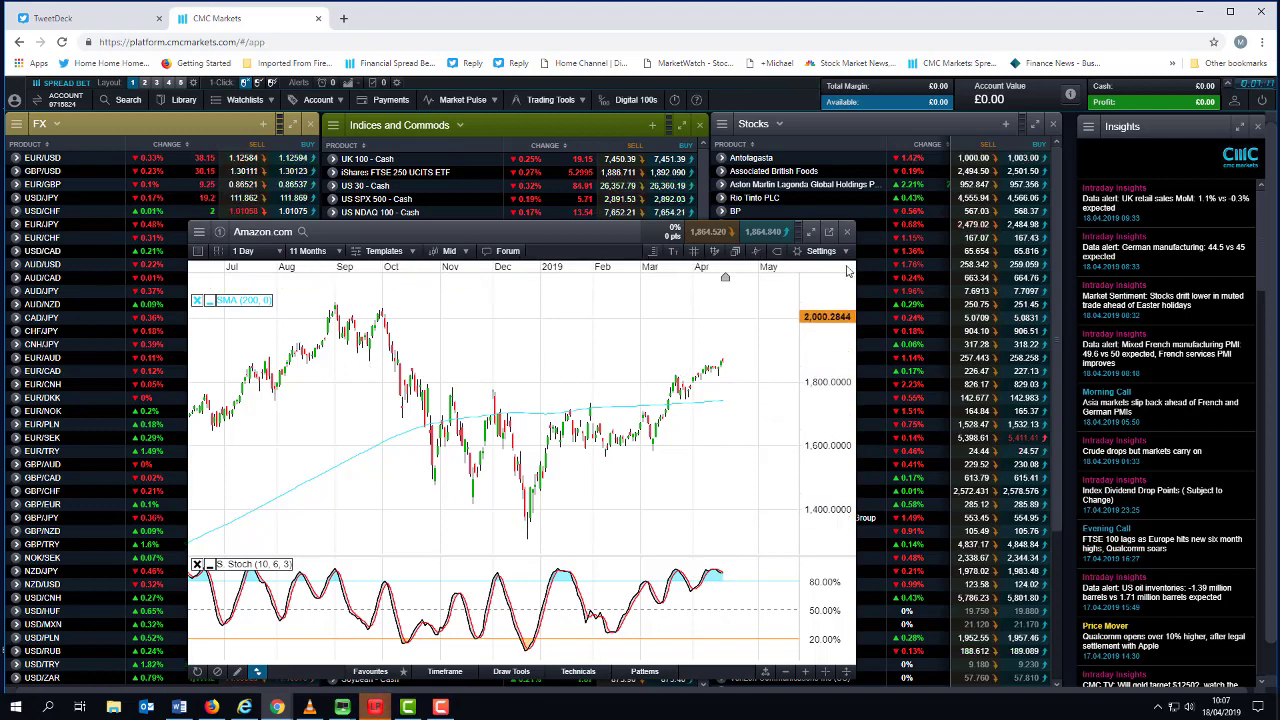
click(847, 234)
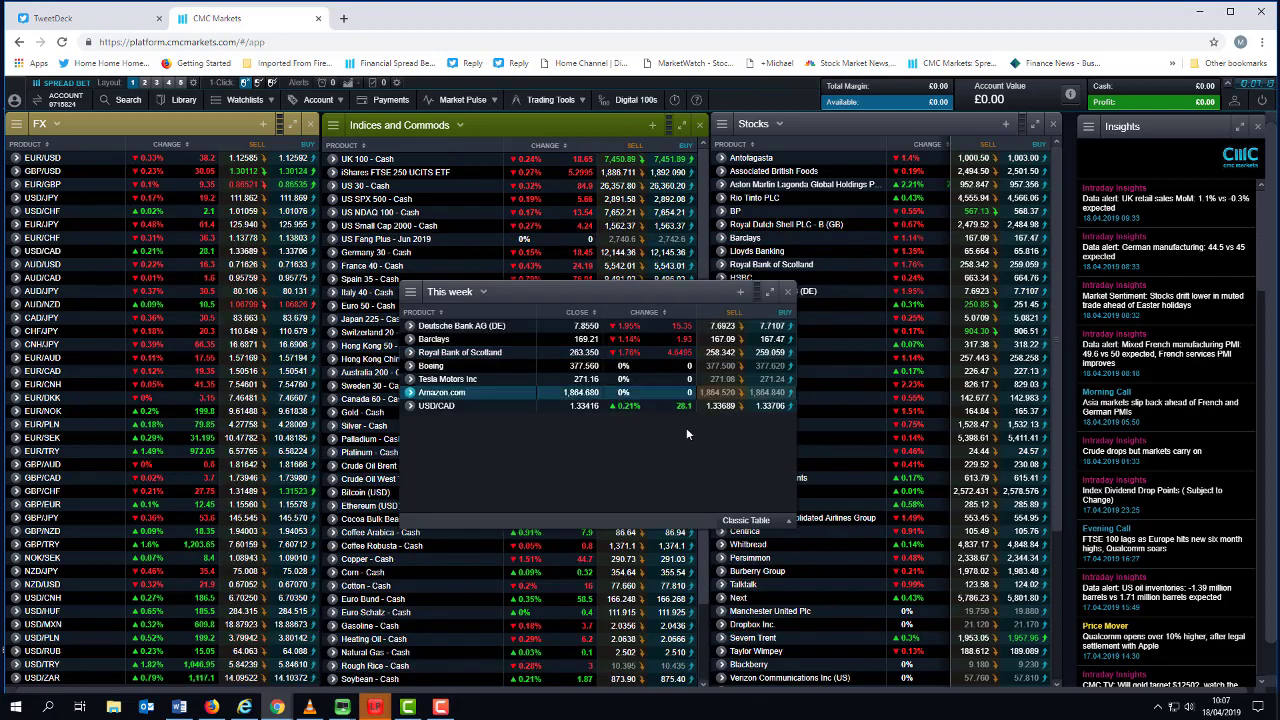